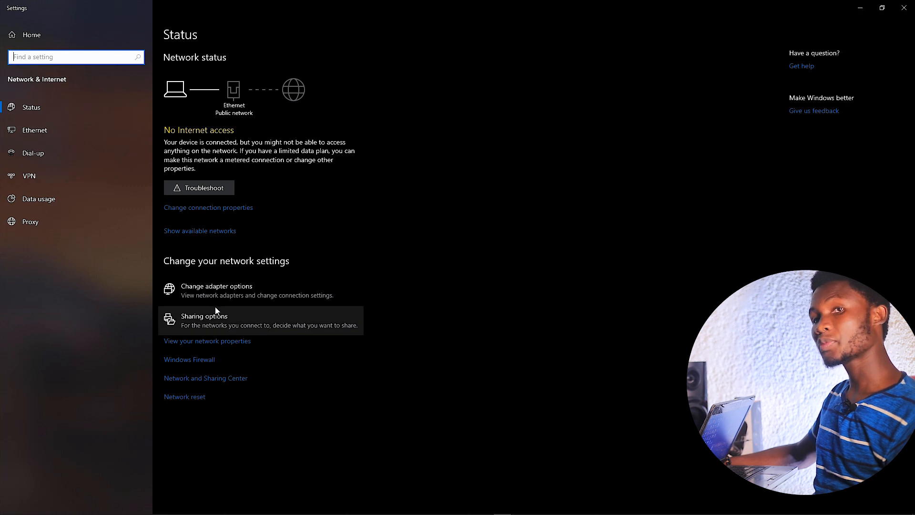
Step: Open the Internet Protocol Version 4 (TCP/IPv4) properties of the Realtek Ethernet adapter from the network adapter options
{"action": "left_click", "coordinate": [236, 290]}
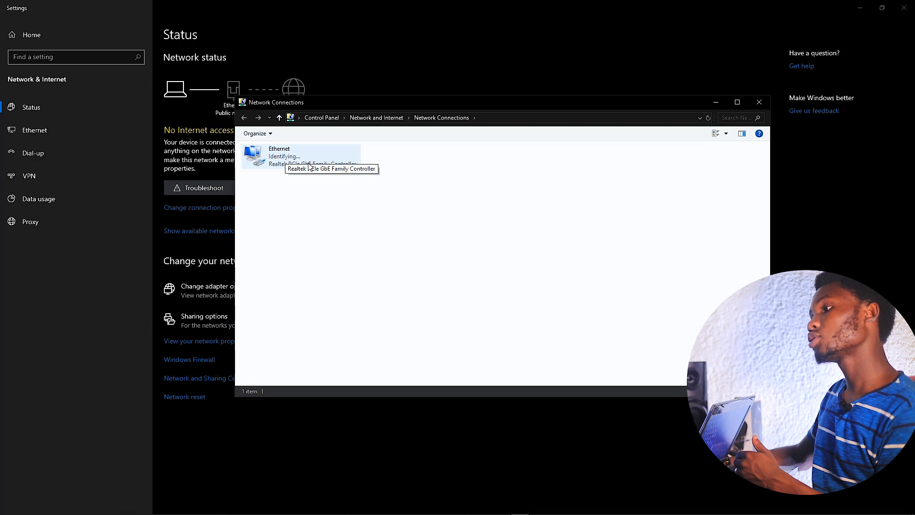
{"action": "right_click", "coordinate": [288, 160]}
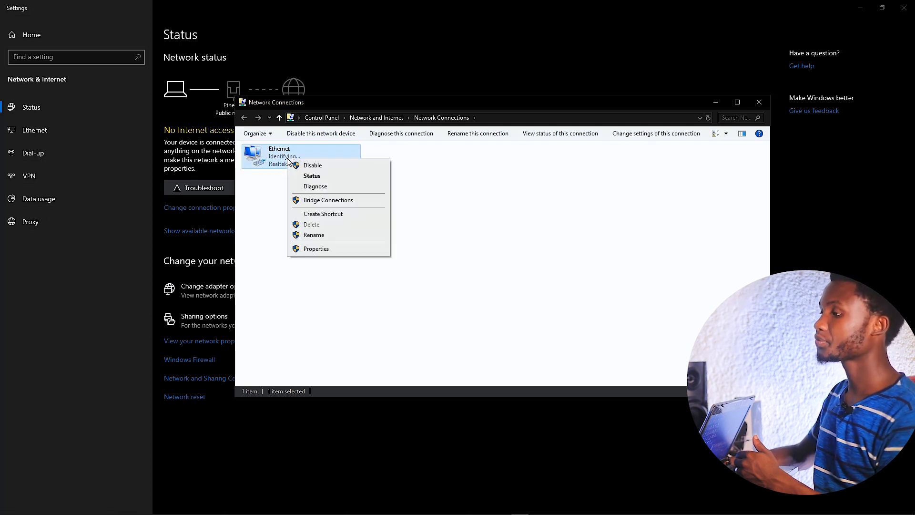
{"action": "left_click", "coordinate": [342, 250]}
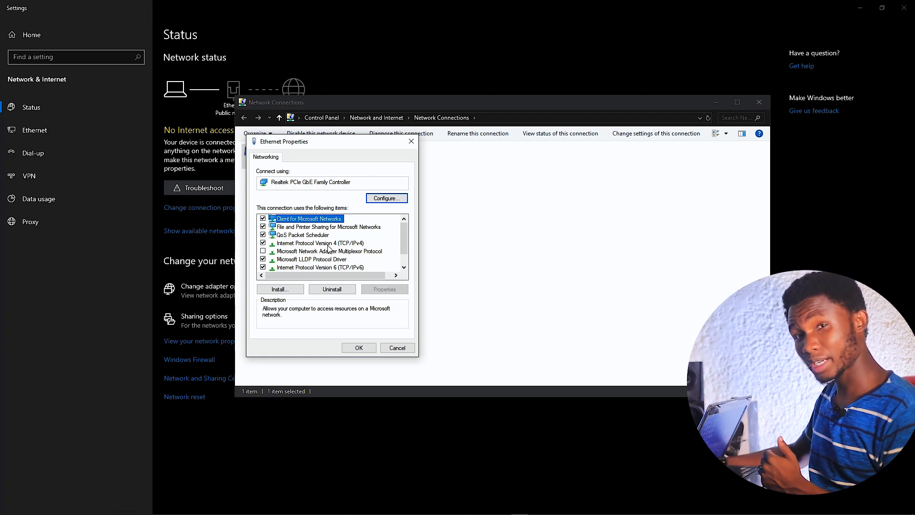
{"action": "left_click", "coordinate": [333, 244]}
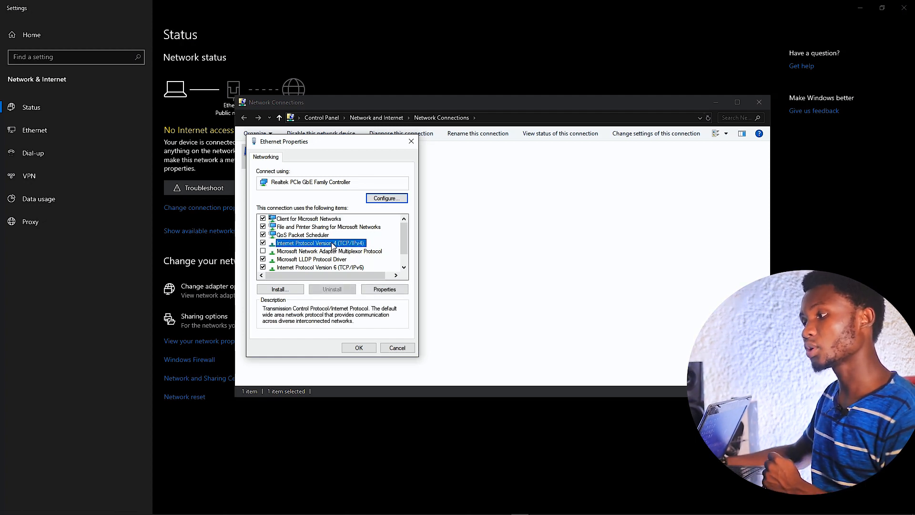
{"action": "left_click", "coordinate": [385, 289]}
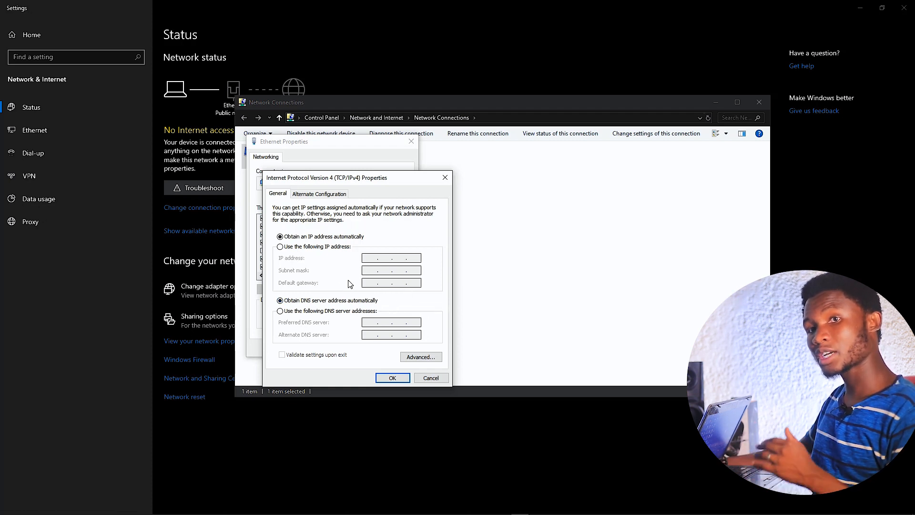
Step: Assign the Ethernet adapter the static IP address 192.168.10.1 with subnet mask 255.255.255.0
{"action": "left_click", "coordinate": [320, 246]}
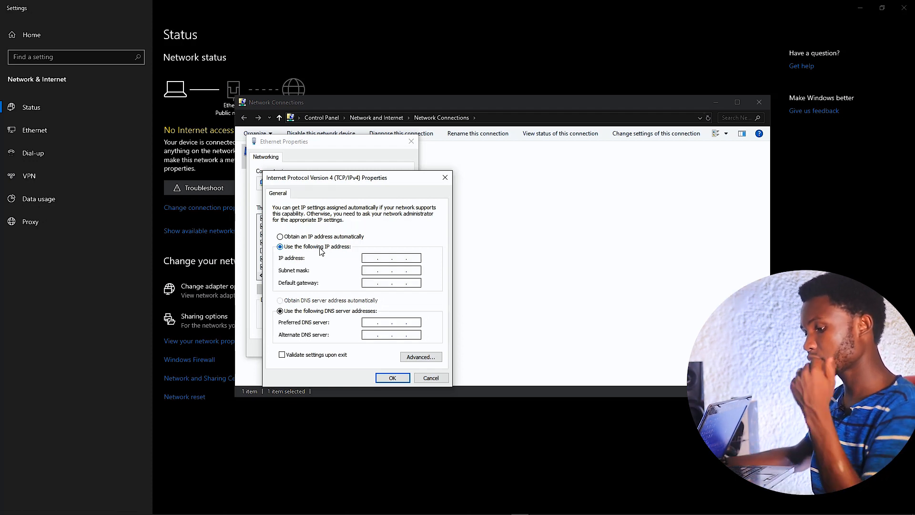
{"action": "left_click", "coordinate": [368, 258]}
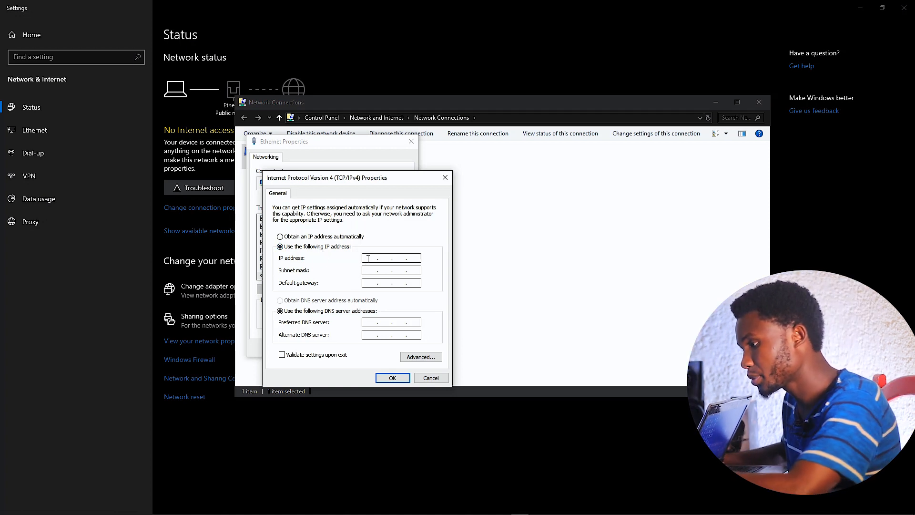
{"action": "type", "text": "1"}
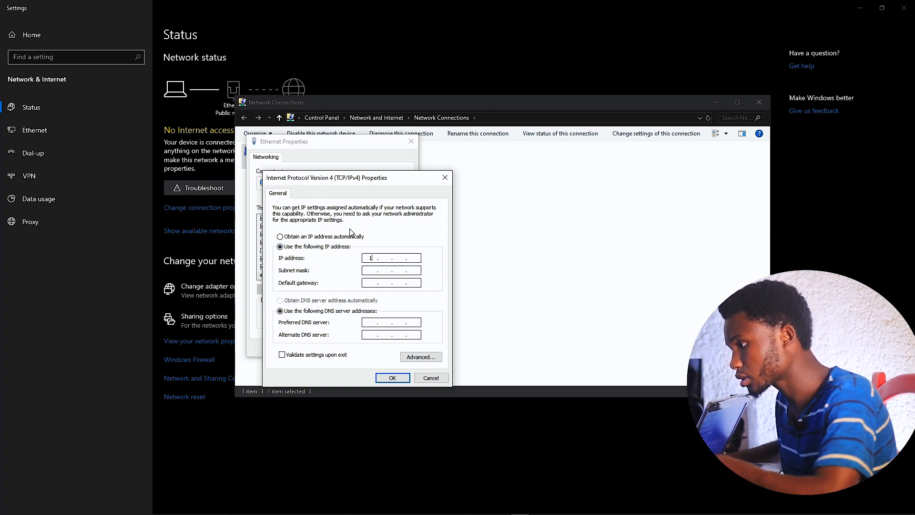
{"action": "type", "text": "92 . "}
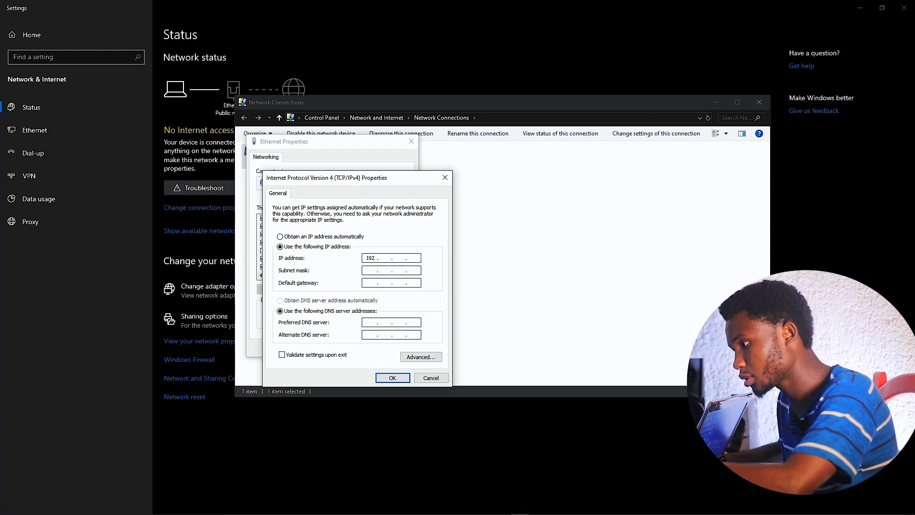
{"action": "type", "text": "1 "}
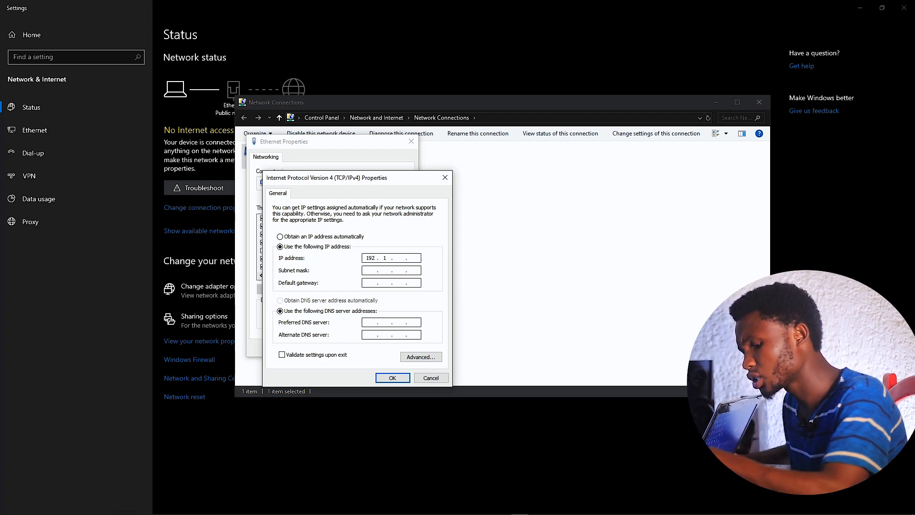
{"action": "type", "text": "68 . 10"}
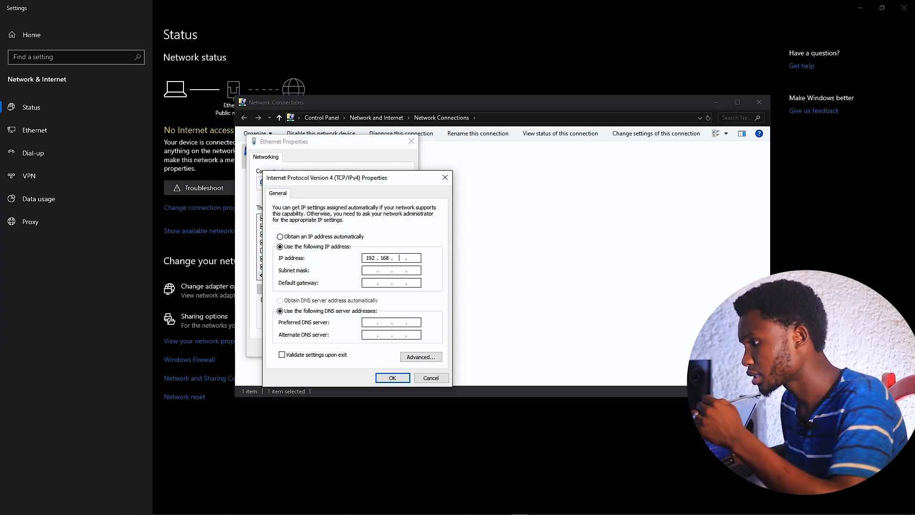
{"action": "left_click", "coordinate": [418, 255]}
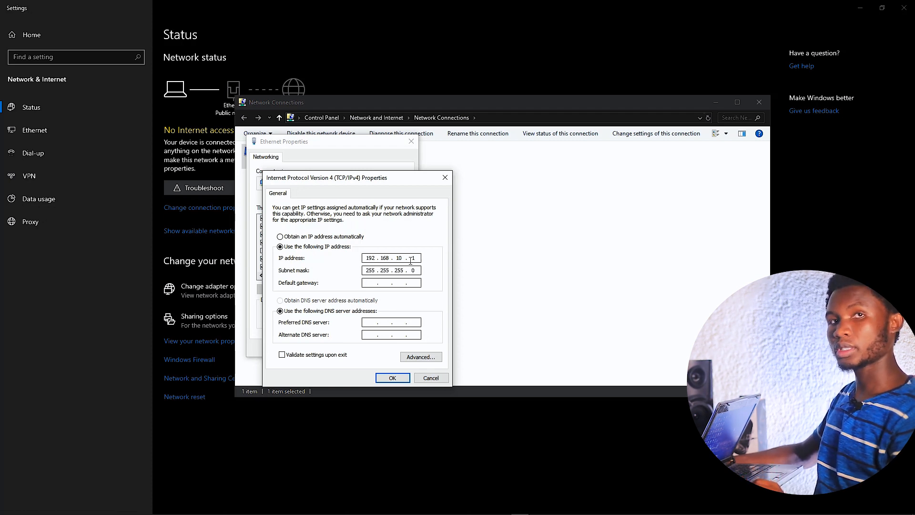
Step: Set the default gateway to 192.168.10.5
{"action": "left_click", "coordinate": [381, 281]}
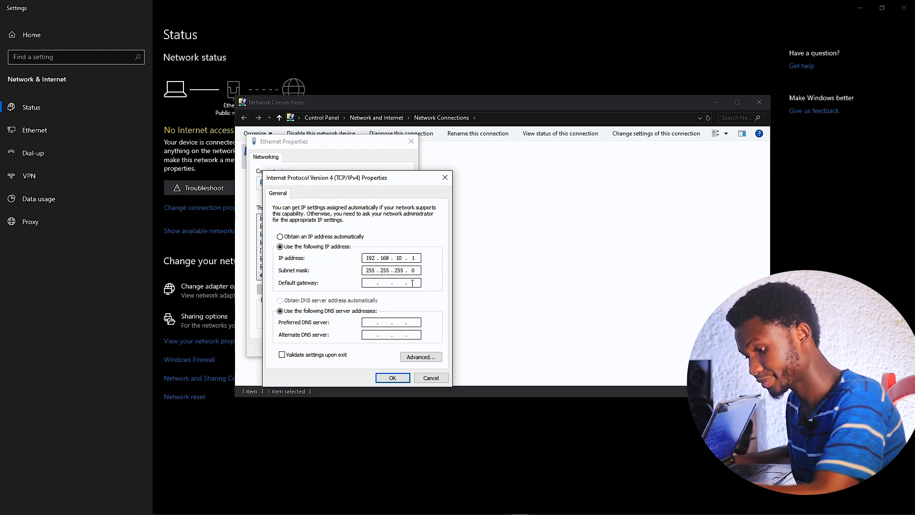
{"action": "type", "text": "192 . "}
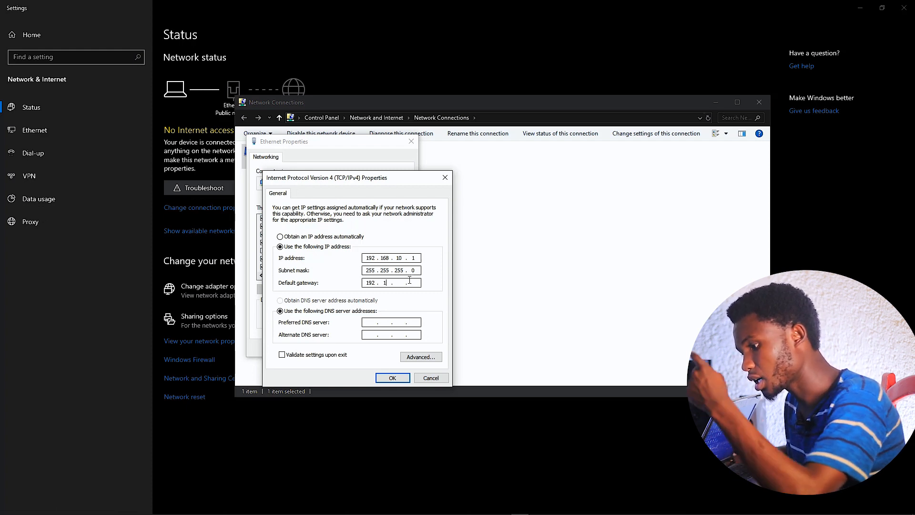
{"action": "type", "text": "168 . 1"}
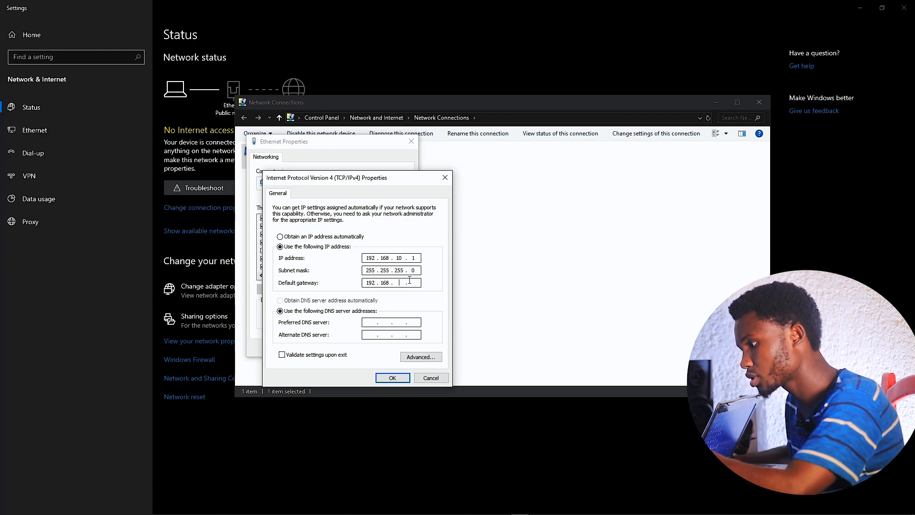
{"action": "type", "text": "0 "}
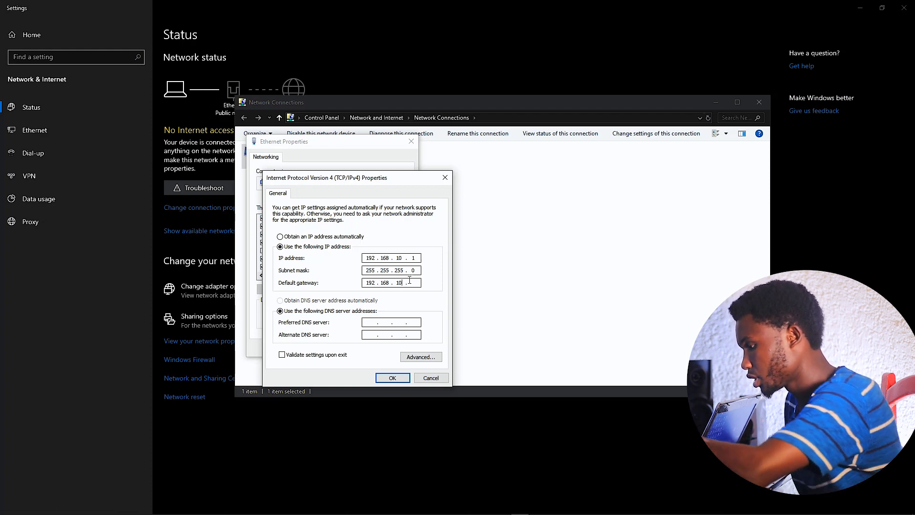
{"action": "type", "text": "."}
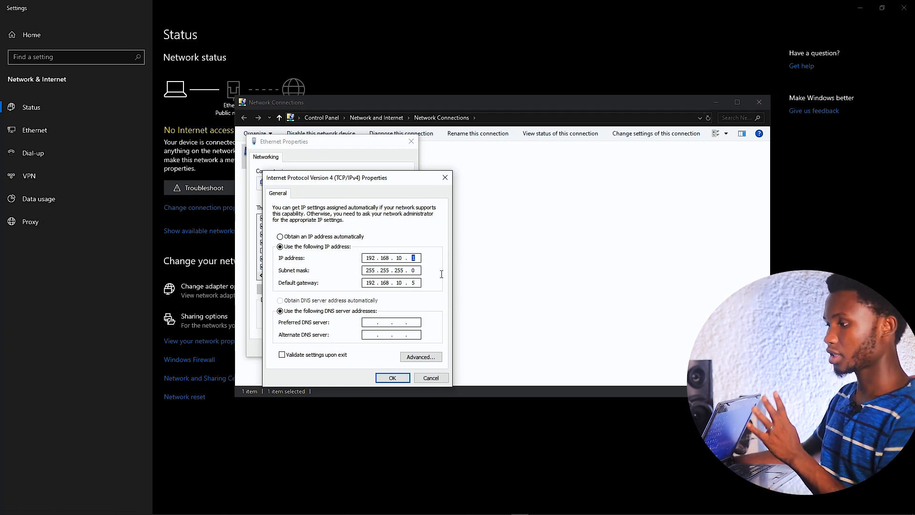
Step: Save the IPv4 and Ethernet adapter settings and close the network windows
{"action": "left_click", "coordinate": [390, 378]}
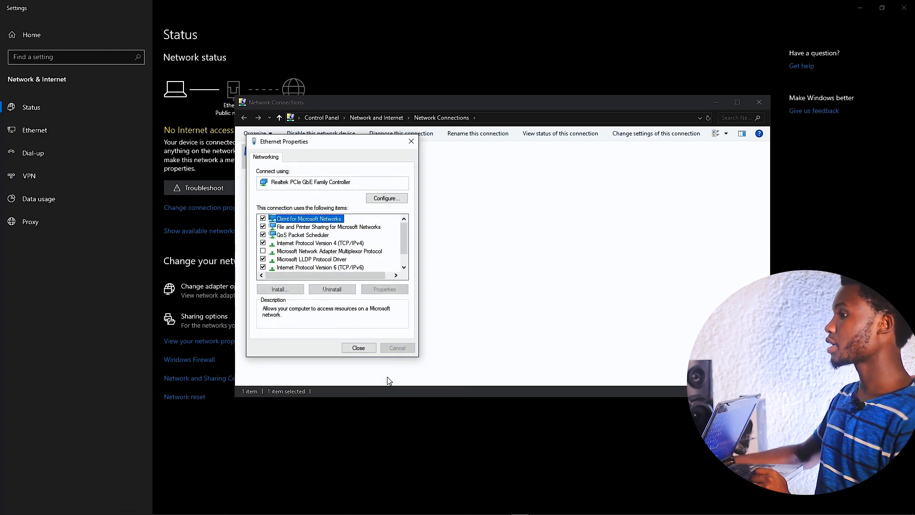
{"action": "left_click", "coordinate": [355, 348]}
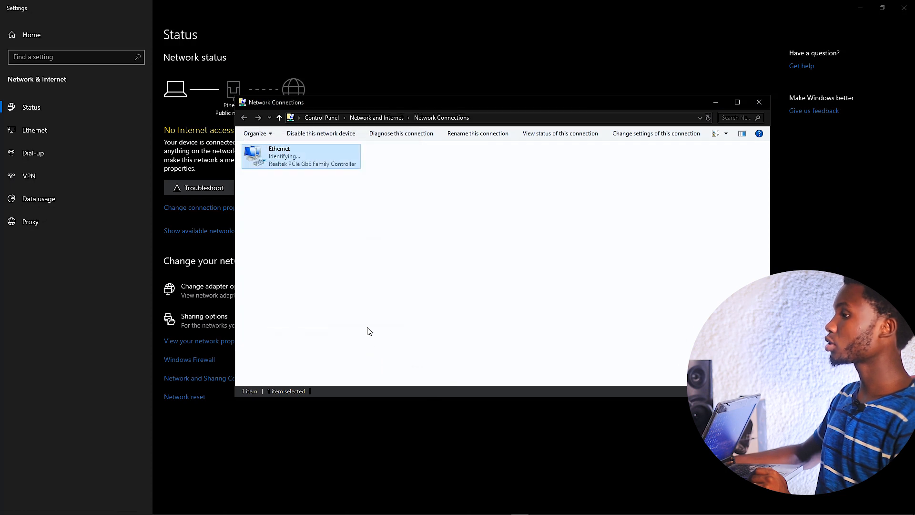
{"action": "left_click", "coordinate": [759, 103]}
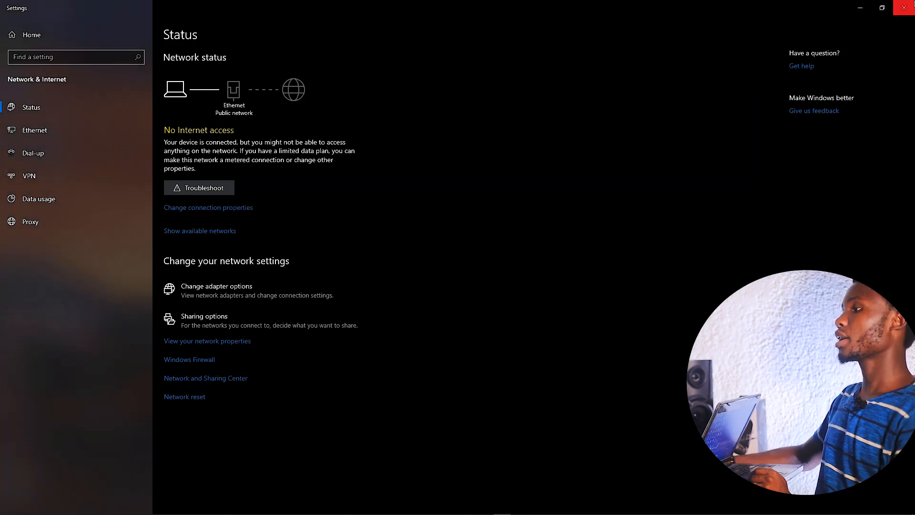
{"action": "left_click", "coordinate": [904, 8]}
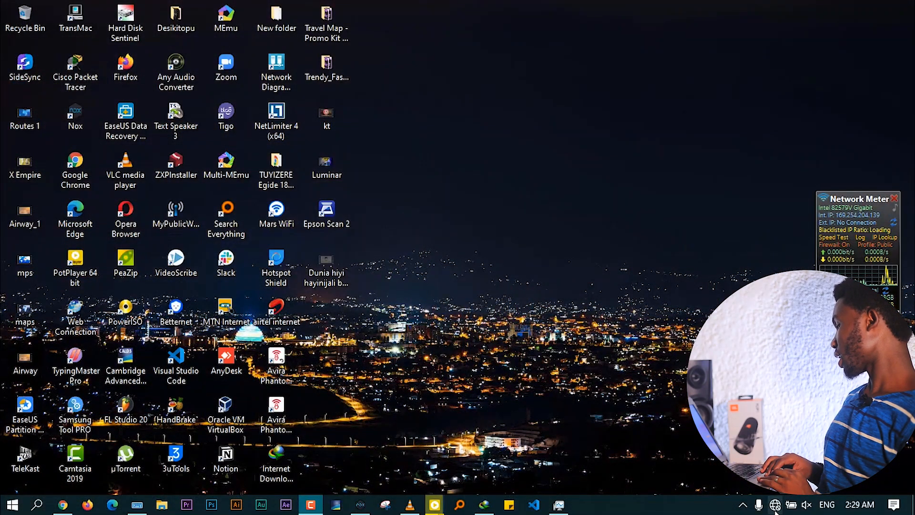
Step: On the second computer, open the Internet Protocol Version 4 (TCP/IPv4) properties of the Intel 82579V Gigabit Ethernet adapter
{"action": "right_click", "coordinate": [775, 511]}
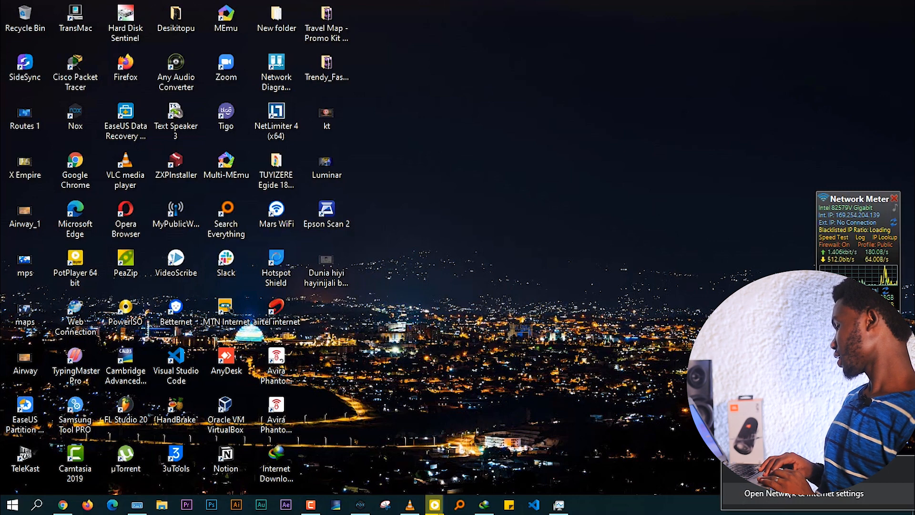
{"action": "left_click", "coordinate": [784, 494]}
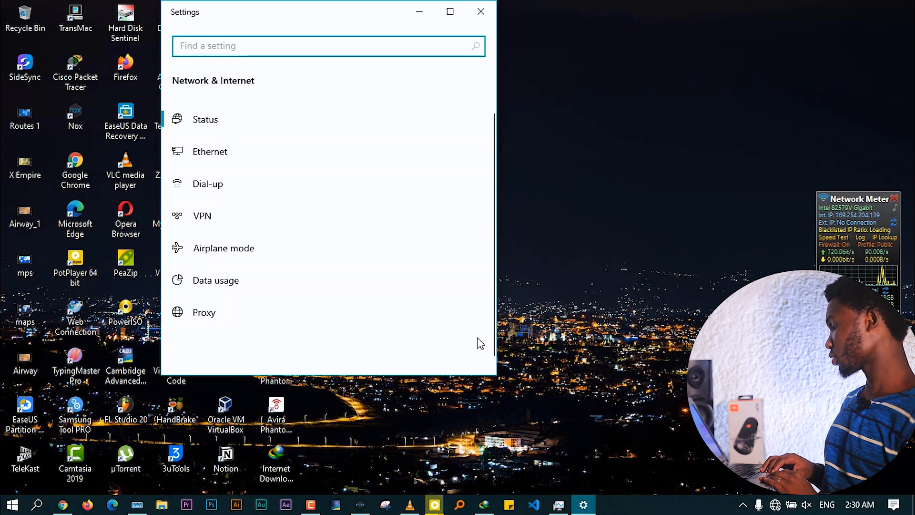
{"action": "left_click", "coordinate": [449, 11]}
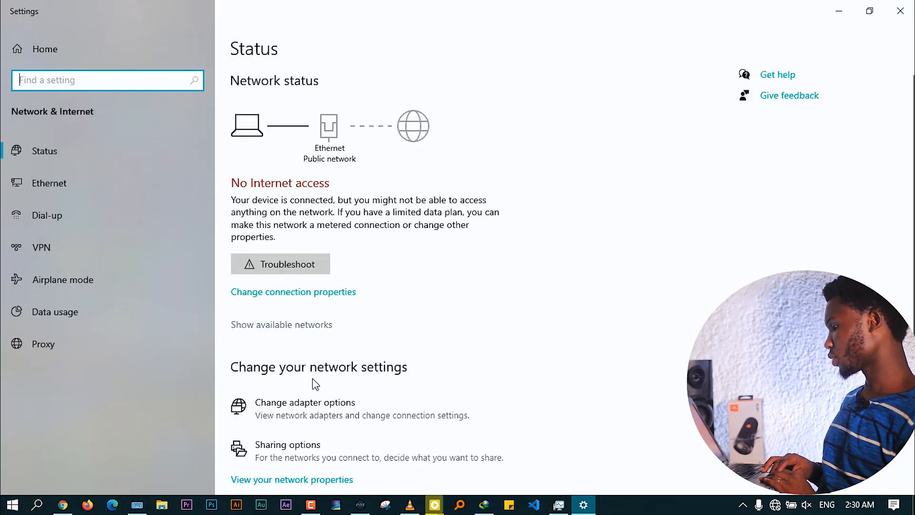
{"action": "left_click", "coordinate": [302, 406]}
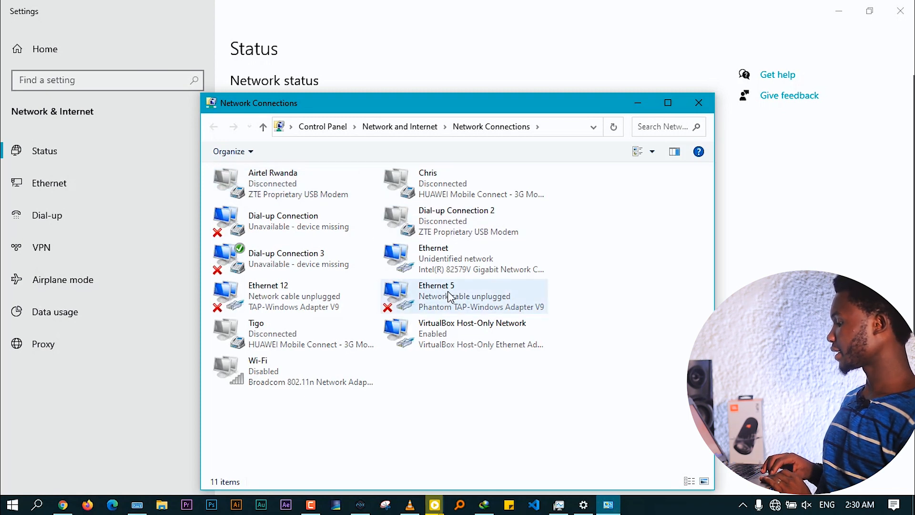
{"action": "right_click", "coordinate": [475, 257]}
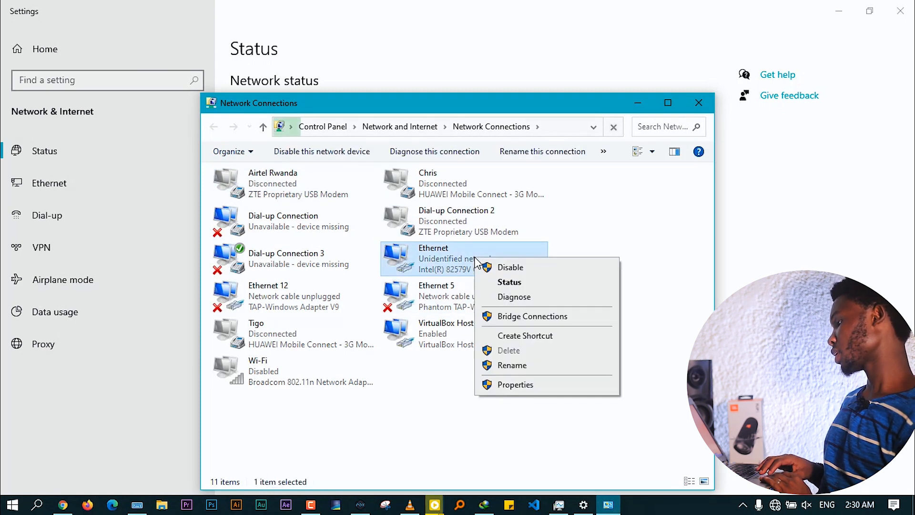
{"action": "left_click", "coordinate": [508, 385]}
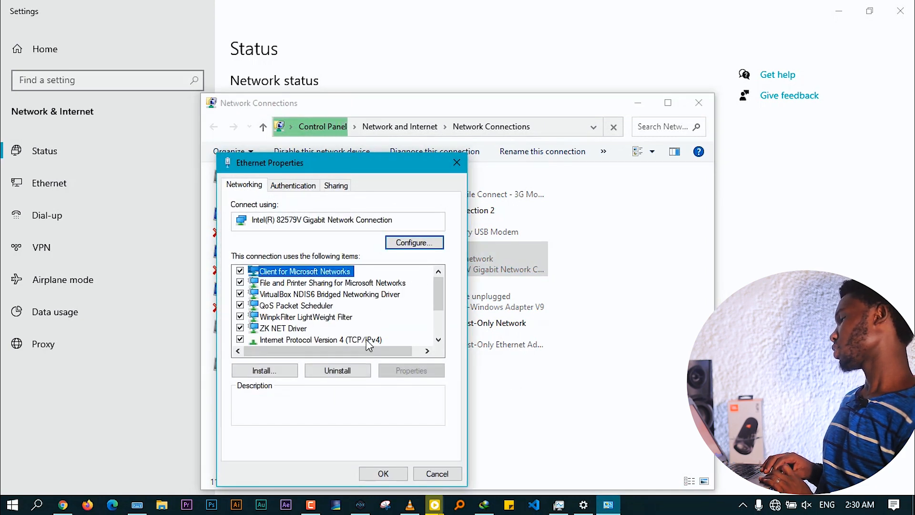
{"action": "left_click", "coordinate": [368, 340]}
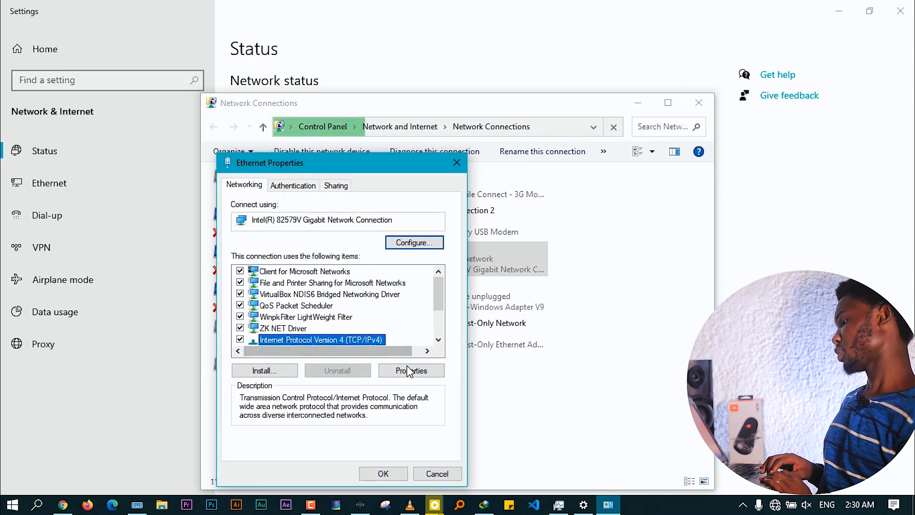
{"action": "left_click", "coordinate": [408, 371]}
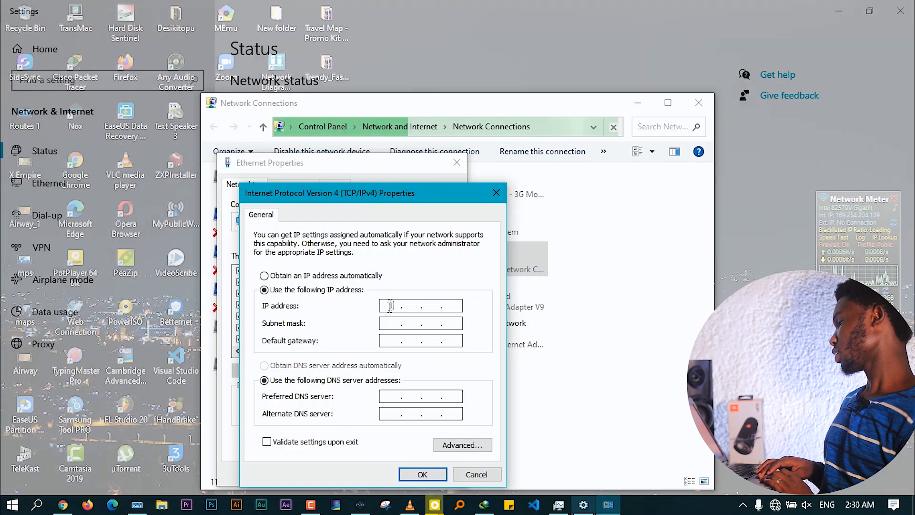
Step: Assign this computer's Ethernet adapter the static IP address 192.168.10.2 with subnet mask 255.255.255.0
{"action": "type", "text": "1"}
{"action": "type", "text": "68."}
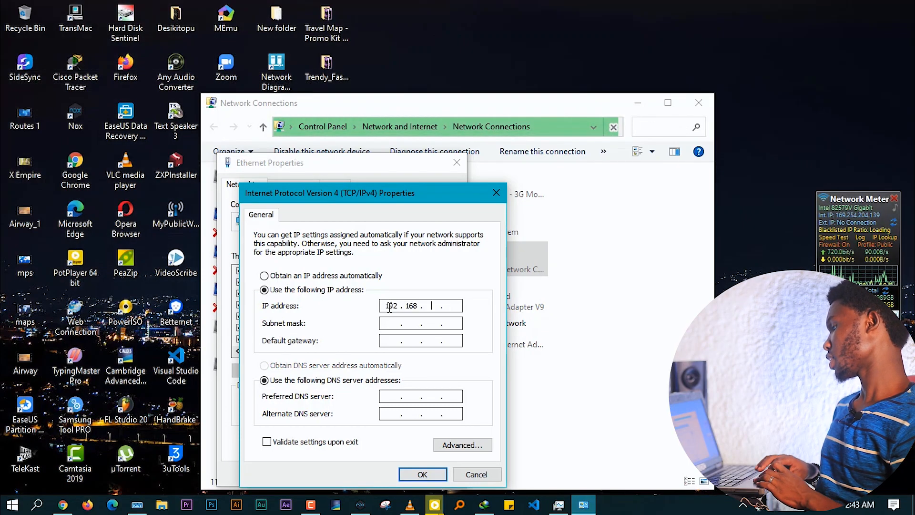
{"action": "type", "text": "10."}
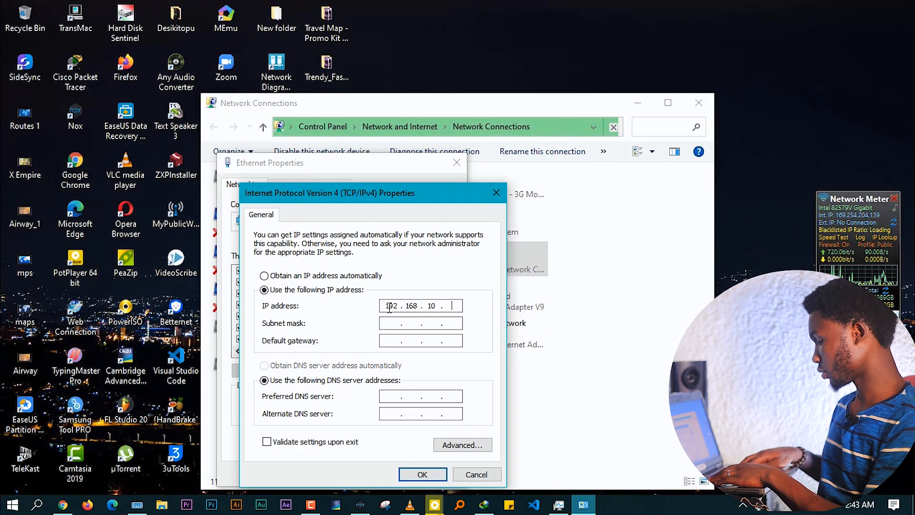
{"action": "type", "text": "2"}
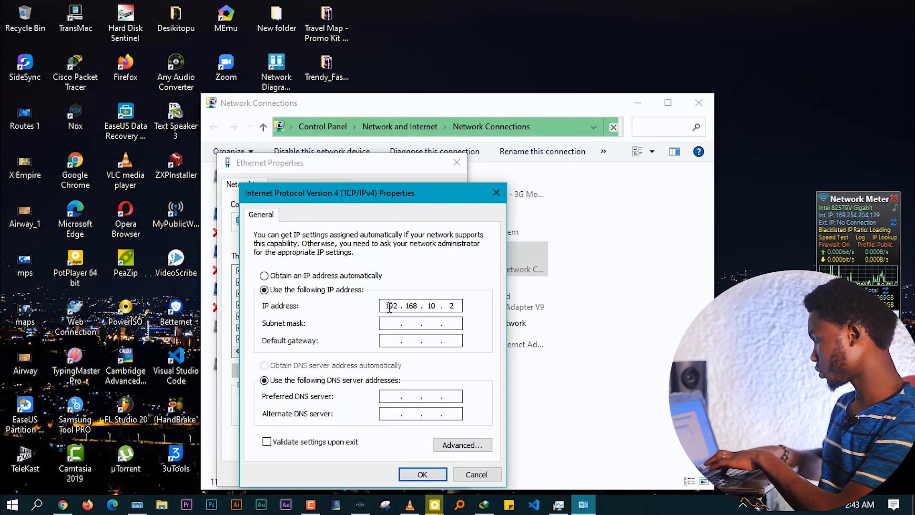
{"action": "left_click", "coordinate": [386, 323]}
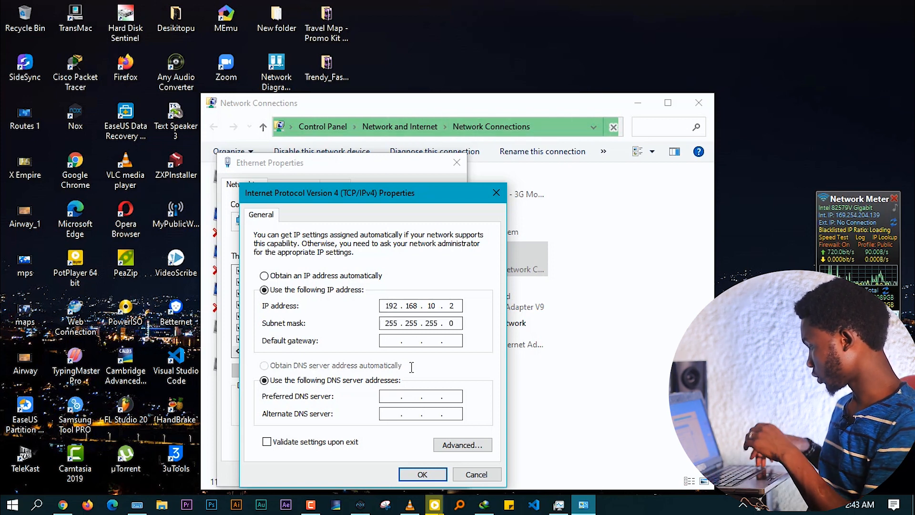
Step: Set the second computer's default gateway to 192.168.10.5
{"action": "left_click", "coordinate": [395, 340]}
{"action": "type", "text": "192 . 1"}
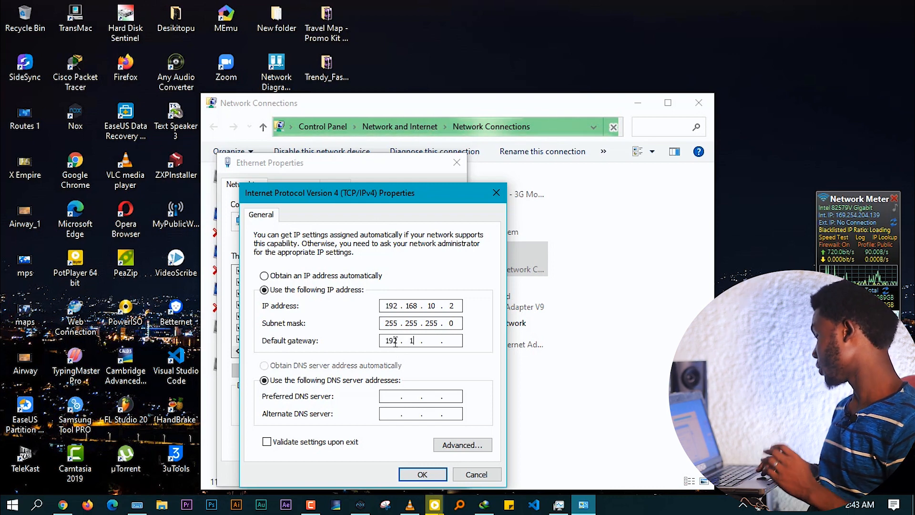
{"action": "type", "text": "68 . 10 ."}
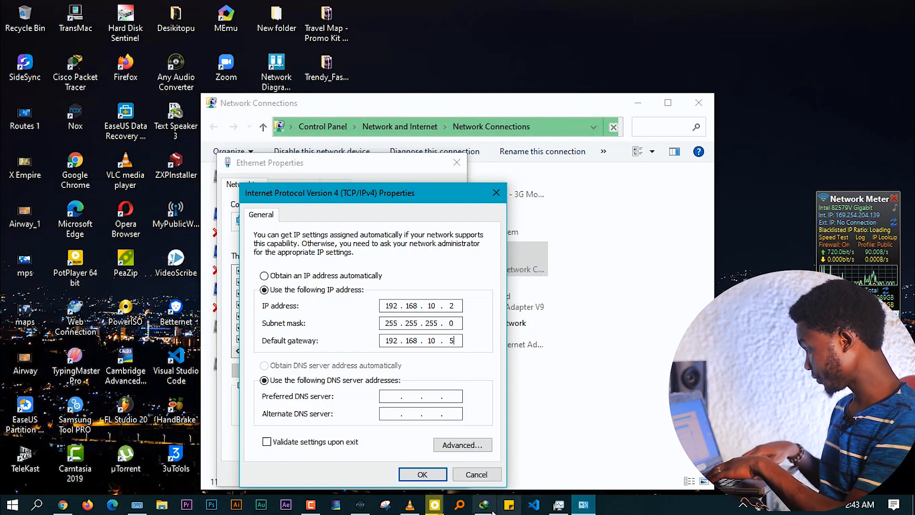
Step: Apply the second computer's IPv4 and Ethernet adapter settings and close the Network Connections window
{"action": "left_click", "coordinate": [423, 475]}
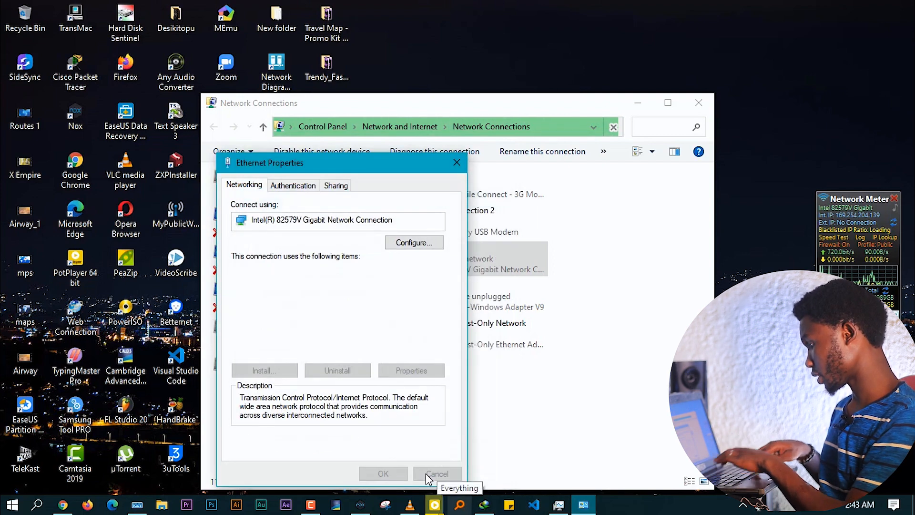
{"action": "left_click", "coordinate": [387, 472]}
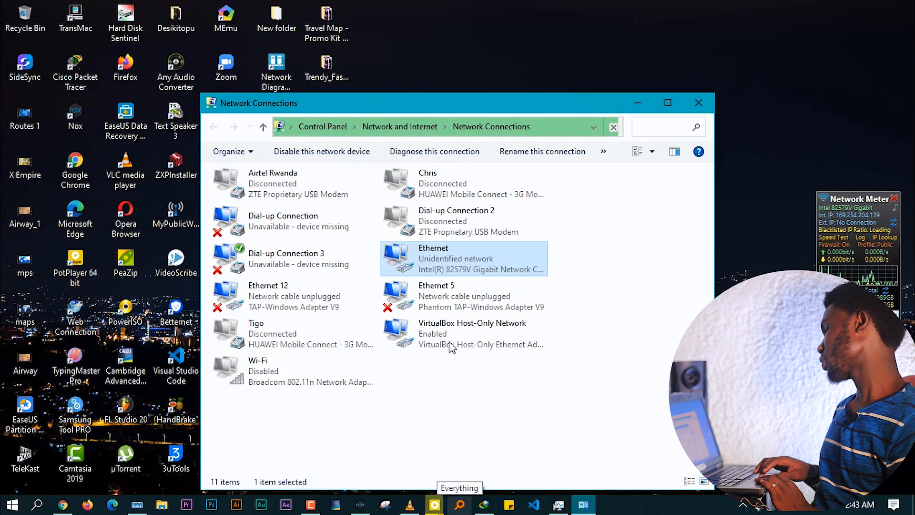
{"action": "left_click", "coordinate": [699, 103]}
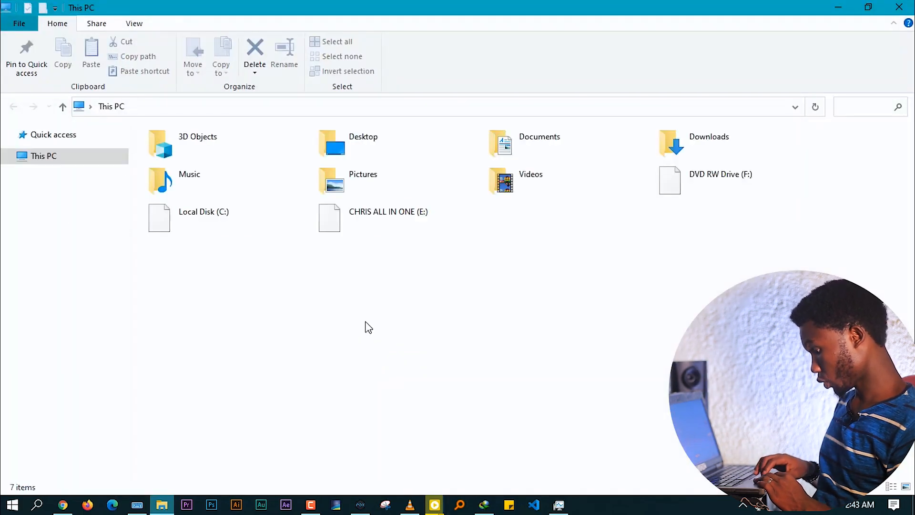
Step: On drive E:, open the network access settings for sharing the "moved new" folder with specific people
{"action": "left_click", "coordinate": [402, 227]}
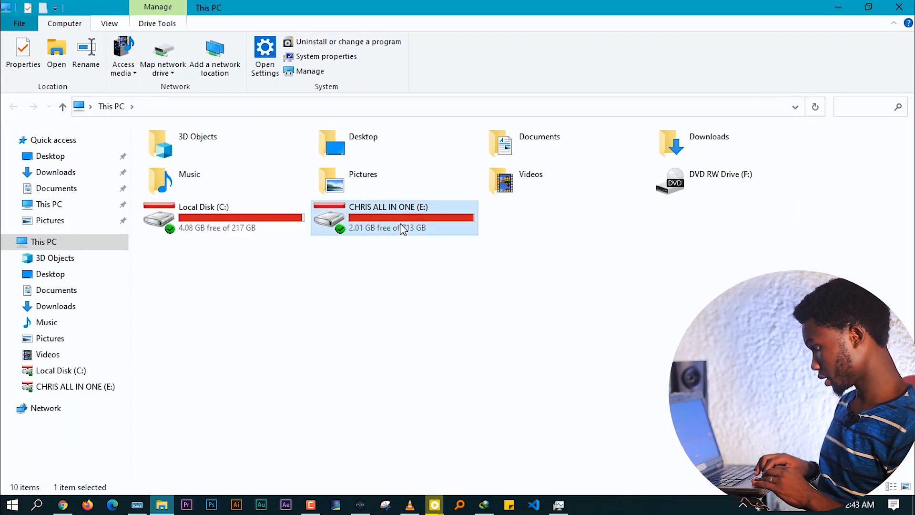
{"action": "double_click", "coordinate": [402, 227]}
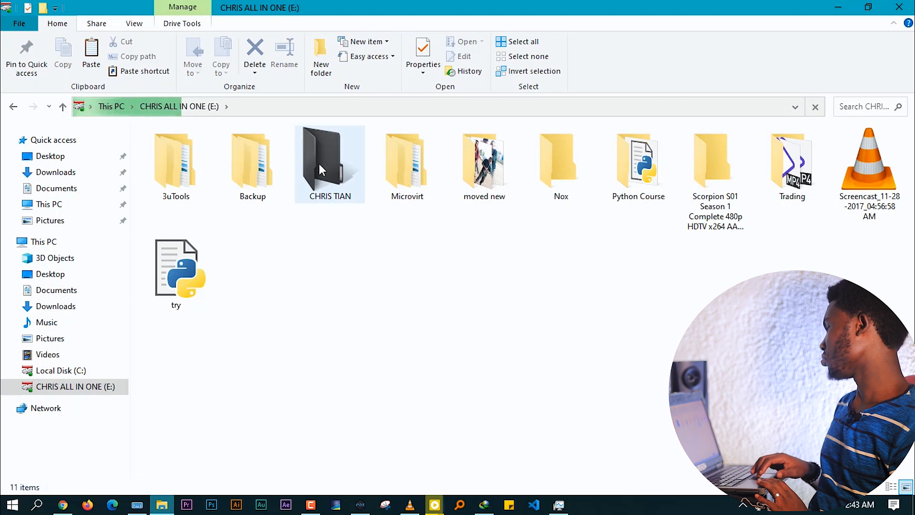
{"action": "left_click", "coordinate": [470, 167]}
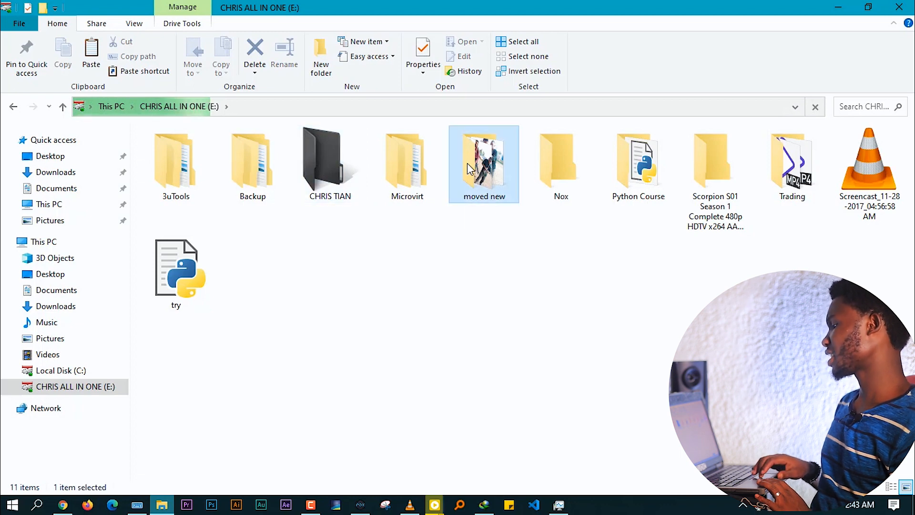
{"action": "right_click", "coordinate": [469, 167]}
{"action": "left_click", "coordinate": [403, 292]}
{"action": "left_click", "coordinate": [478, 179]}
{"action": "right_click", "coordinate": [478, 178]}
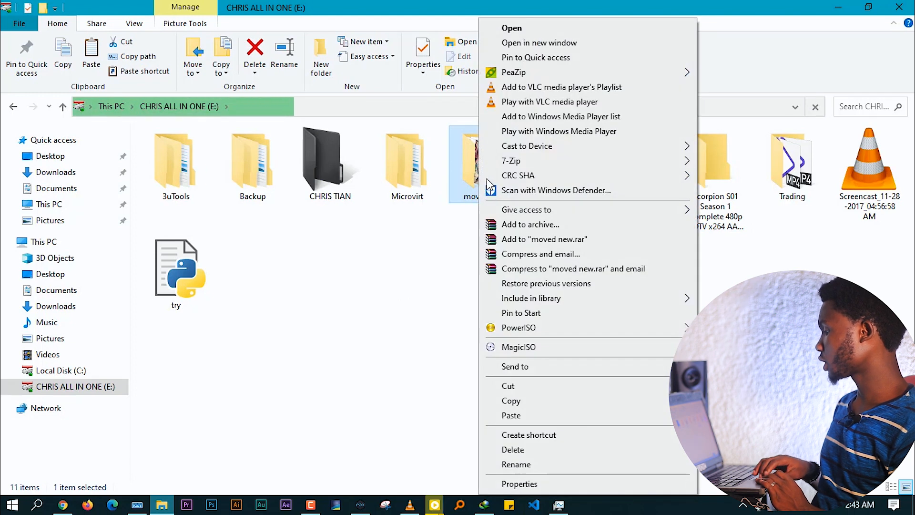
{"action": "mouse_move", "coordinate": [548, 210]}
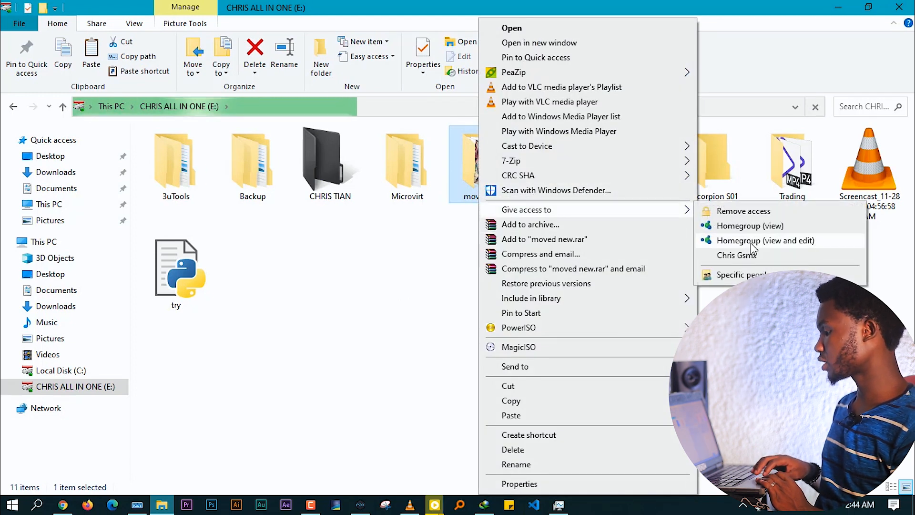
{"action": "left_click", "coordinate": [748, 276]}
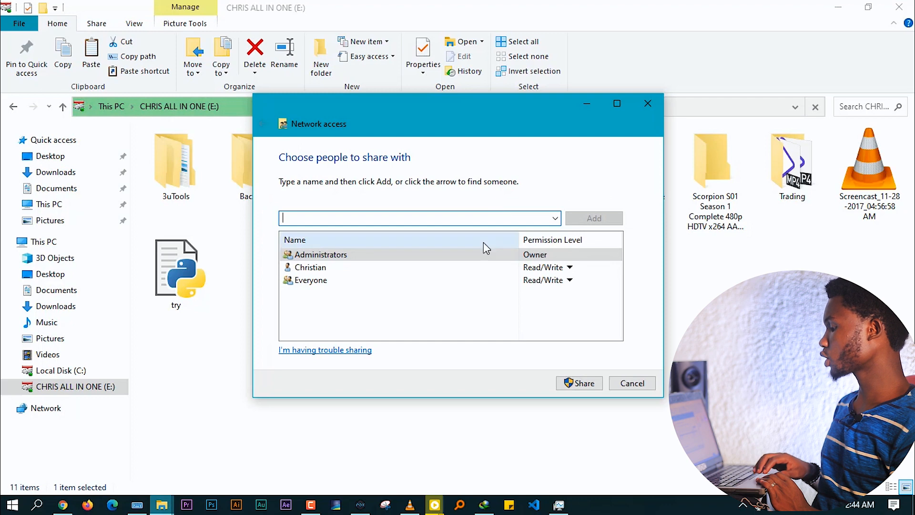
Step: Share the "moved new" folder with Everyone at the Read/Write permission level
{"action": "left_click", "coordinate": [555, 217]}
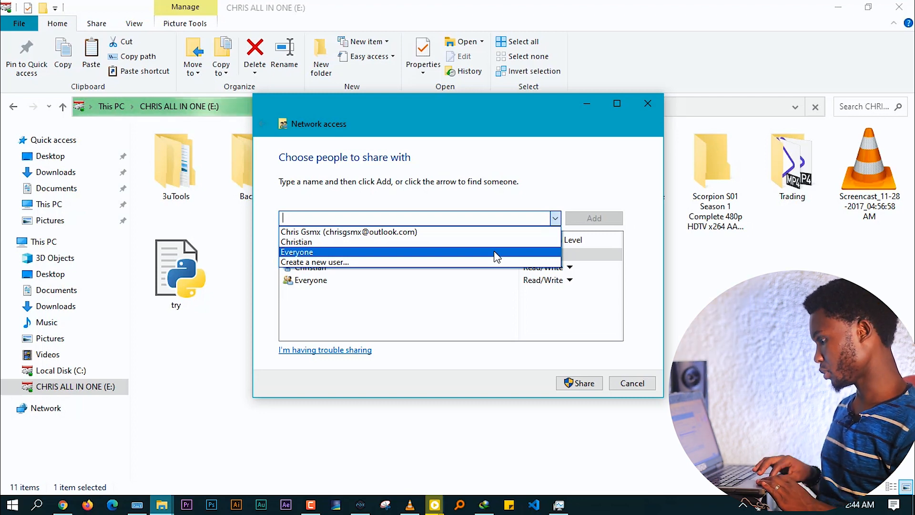
{"action": "left_click", "coordinate": [495, 253]}
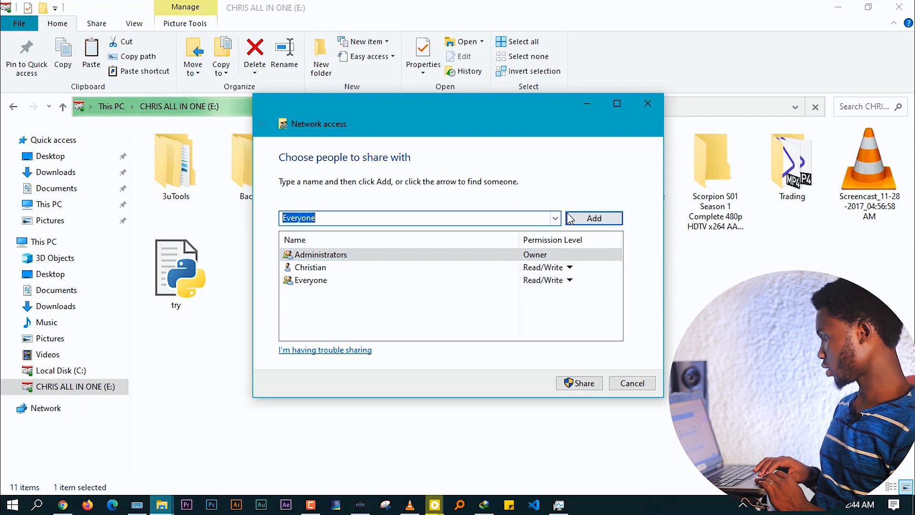
{"action": "left_click", "coordinate": [585, 219]}
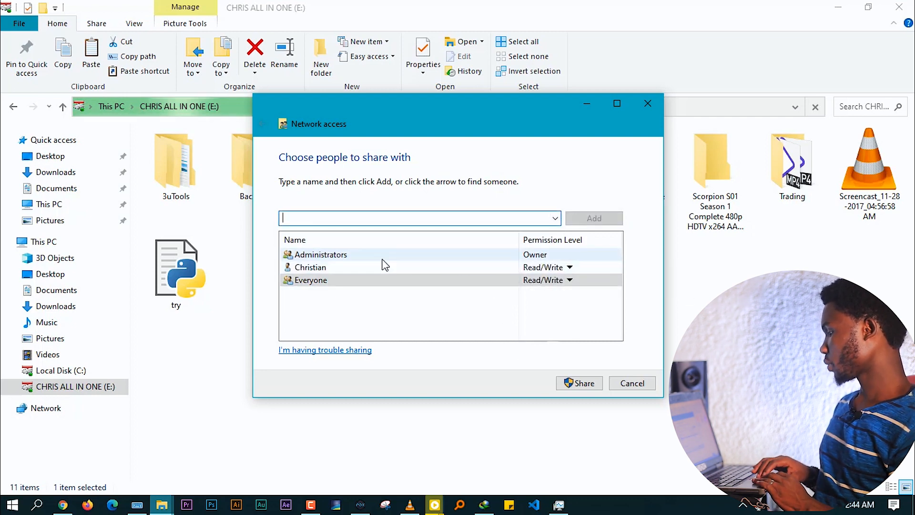
{"action": "left_click", "coordinate": [561, 281]}
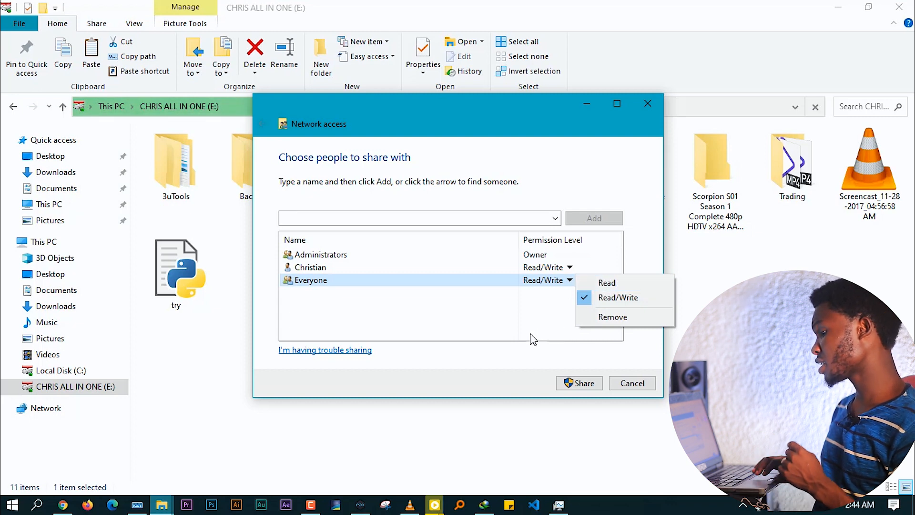
{"action": "left_click", "coordinate": [604, 298]}
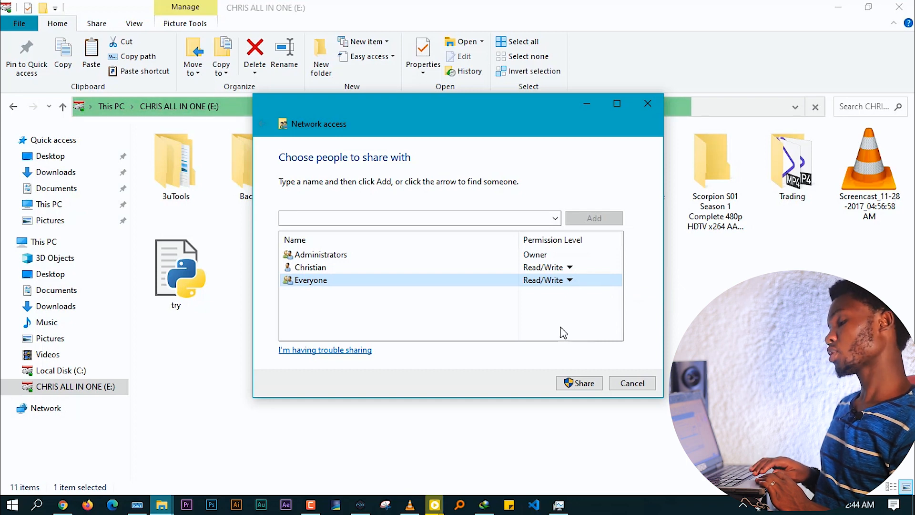
{"action": "left_click", "coordinate": [586, 389]}
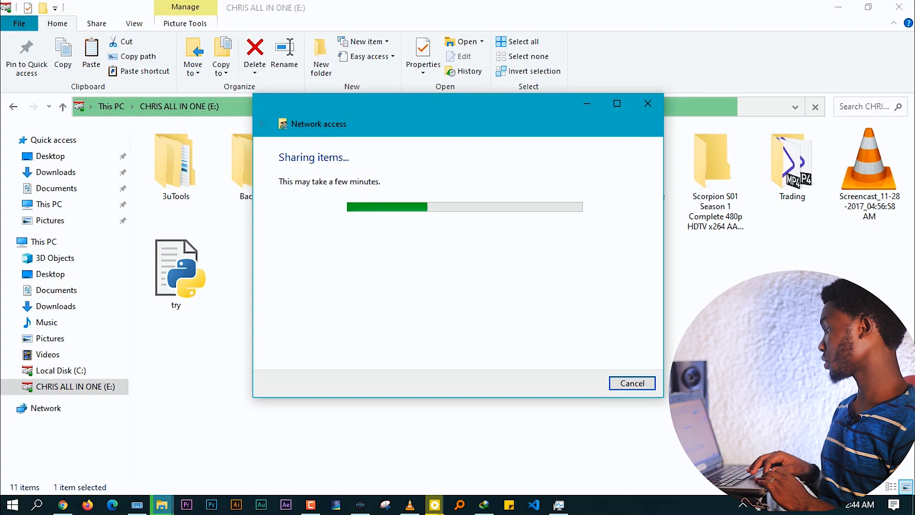
Step: Close the drive's File Explorer window and finish the folder's Network access wizard once sharing completes
{"action": "left_click", "coordinate": [902, 6]}
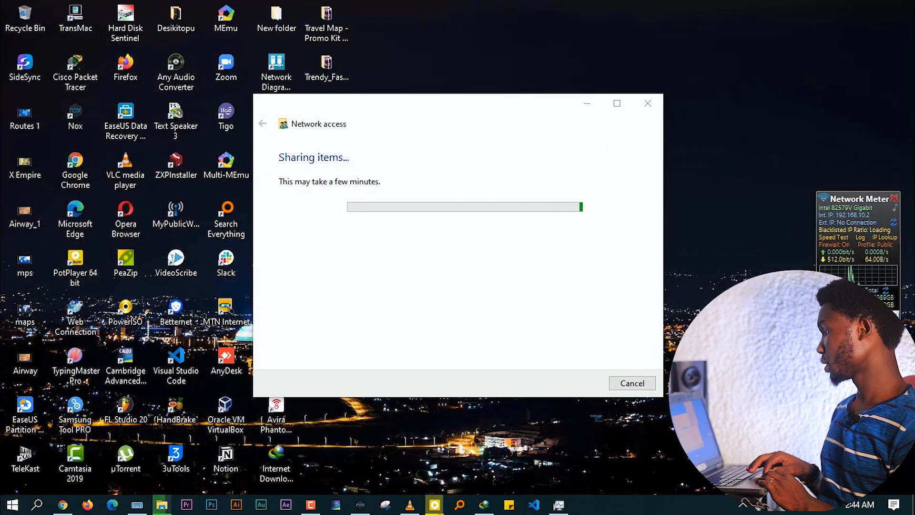
{"action": "right_click", "coordinate": [546, 2]}
{"action": "left_click", "coordinate": [582, 40]}
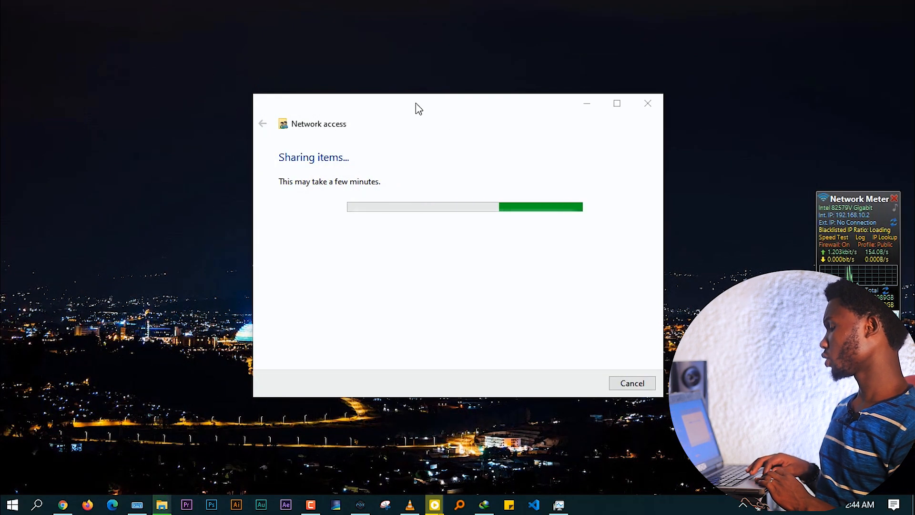
{"action": "left_click_drag", "start_coordinate": [416, 106], "coordinate": [590, 71]}
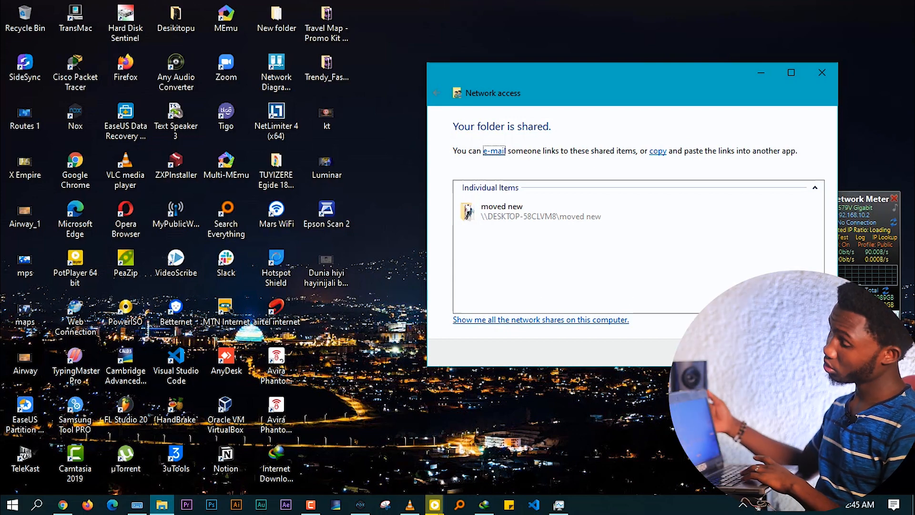
{"action": "left_click", "coordinate": [801, 352]}
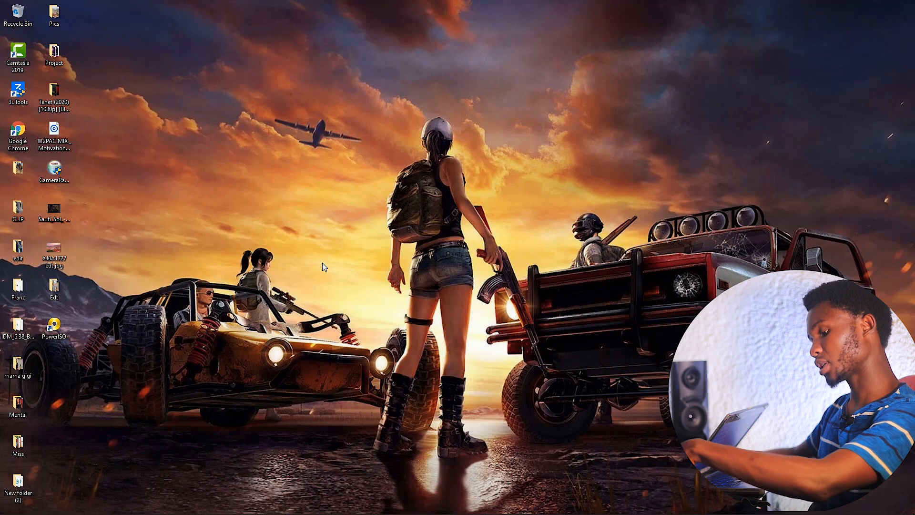
Step: On the first computer, use Run to open the network path \\192.168.10.2
{"action": "key", "text": "super+r"}
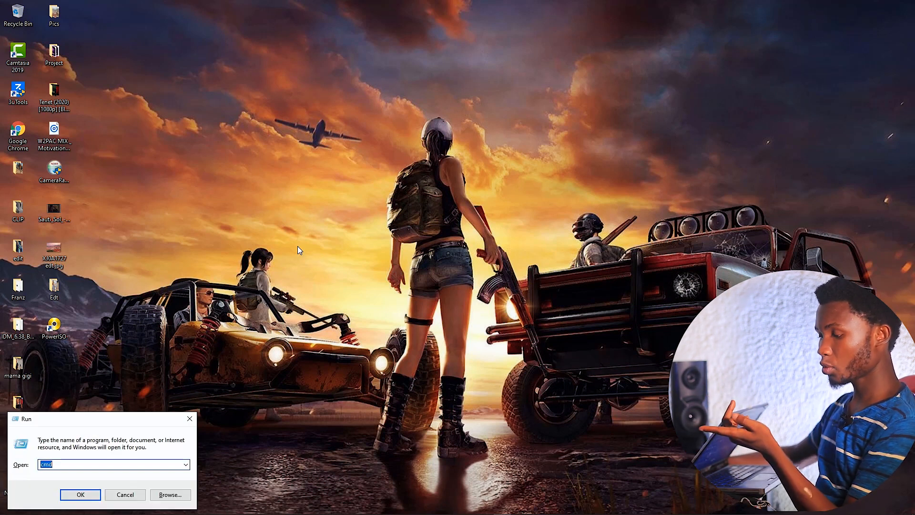
{"action": "key", "text": "BackSpace"}
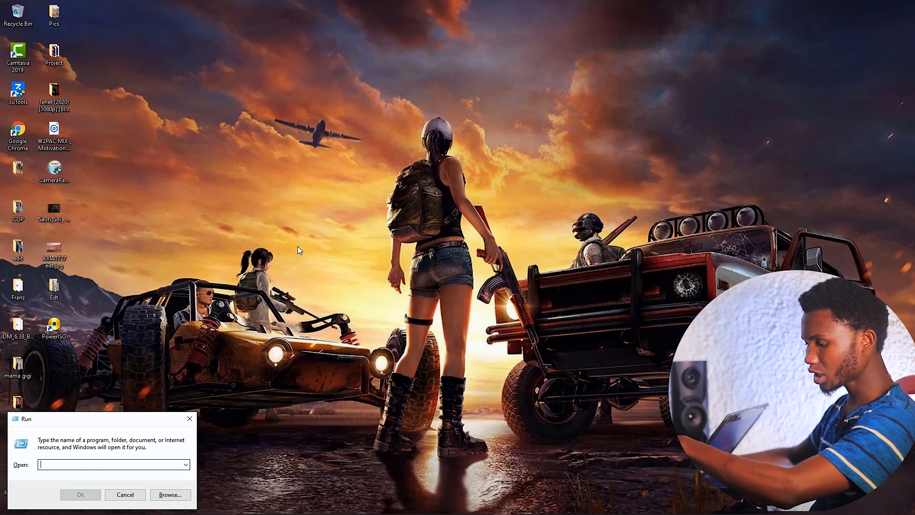
{"action": "type", "text": "\\\\192.168"}
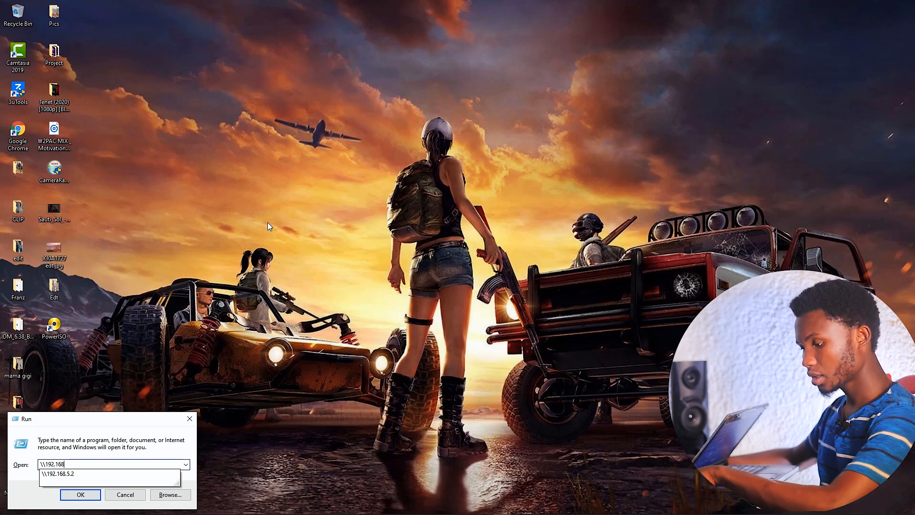
{"action": "type", "text": ".1"}
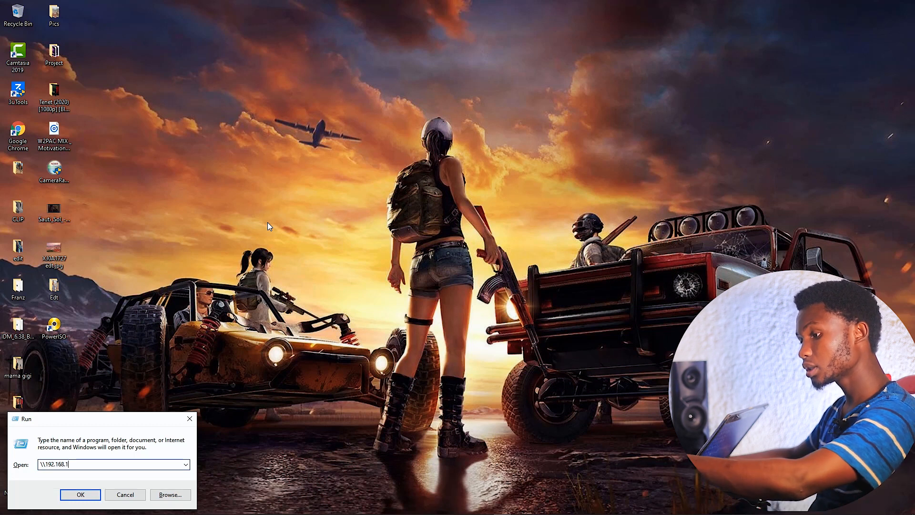
{"action": "type", "text": "0."}
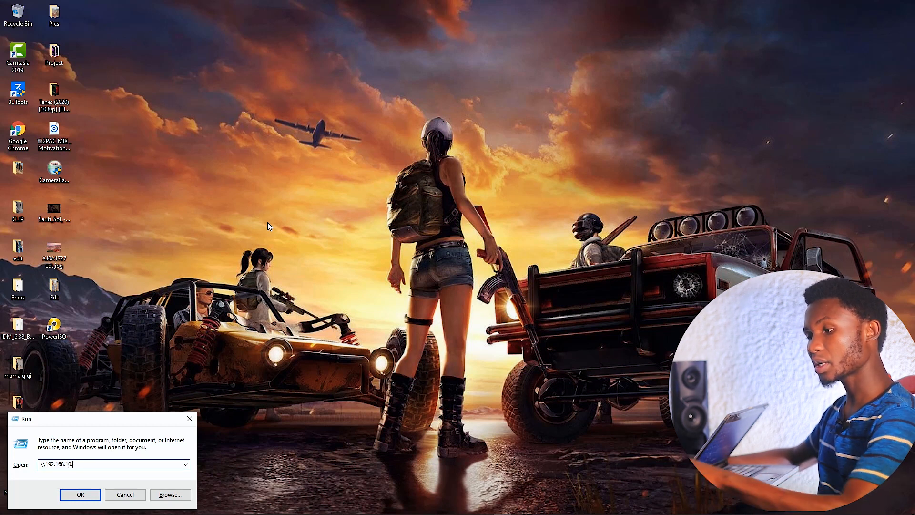
{"action": "type", "text": "2"}
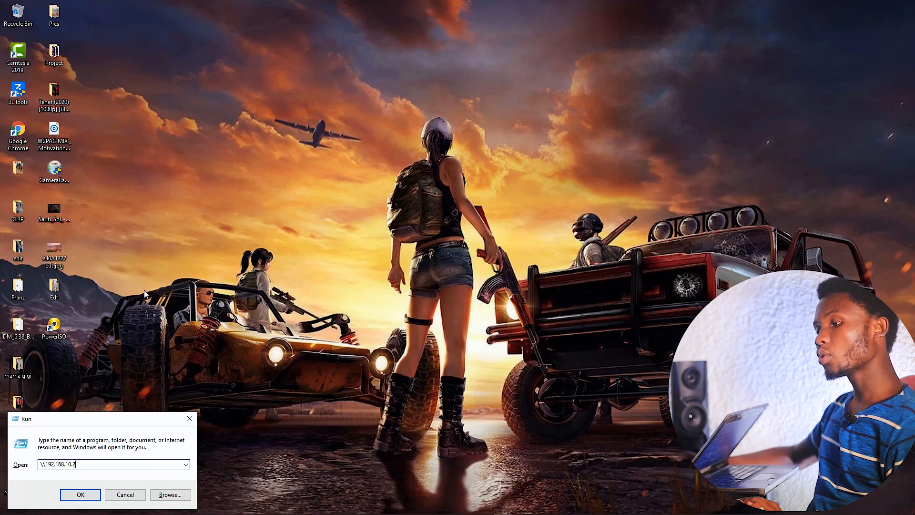
{"action": "left_click", "coordinate": [80, 494]}
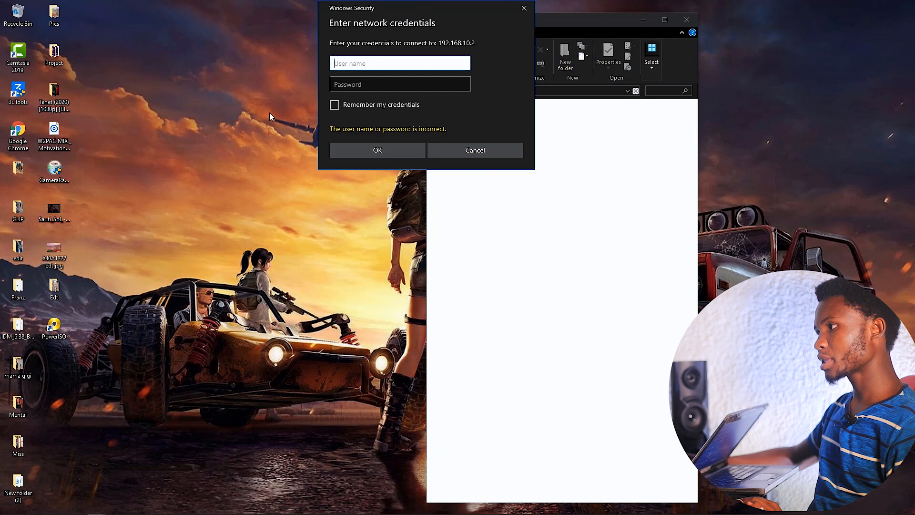
Step: Sign in to 192.168.10.2 with the second computer's account user name and password
{"action": "left_click", "coordinate": [419, 18]}
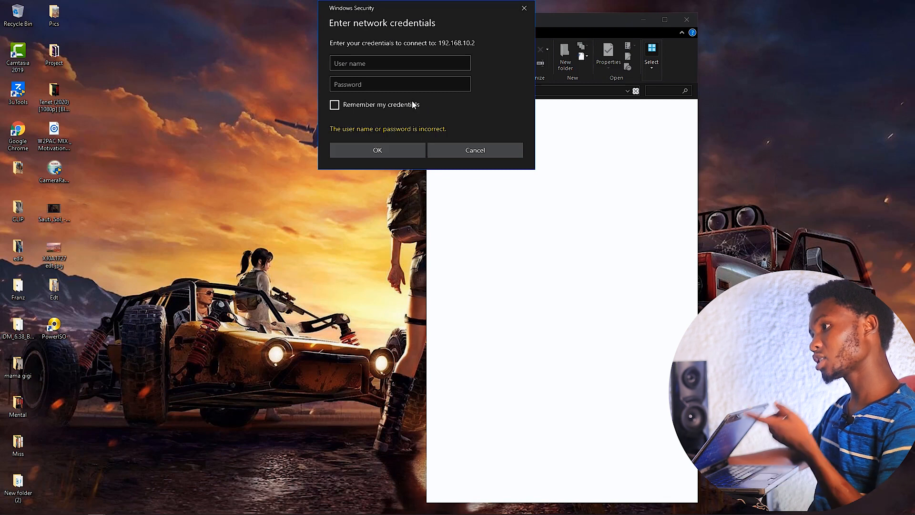
{"action": "left_click", "coordinate": [382, 65]}
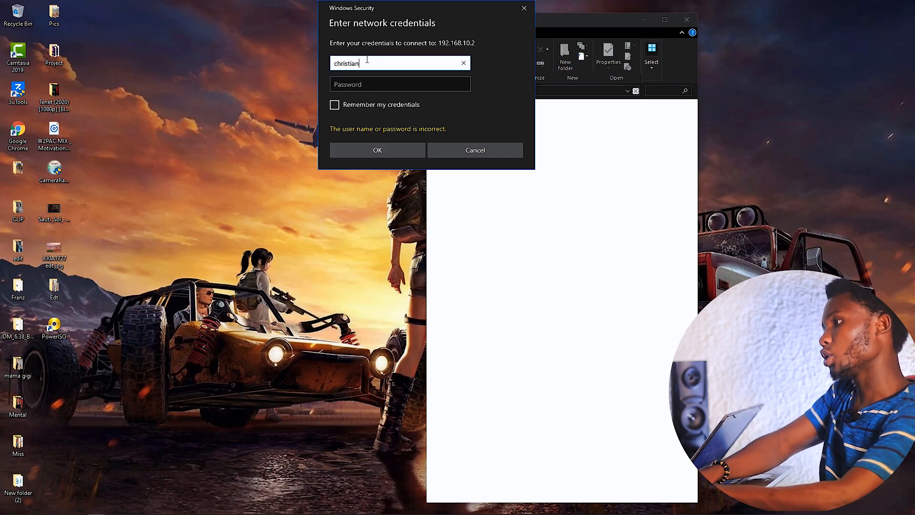
{"action": "key", "text": "Tab"}
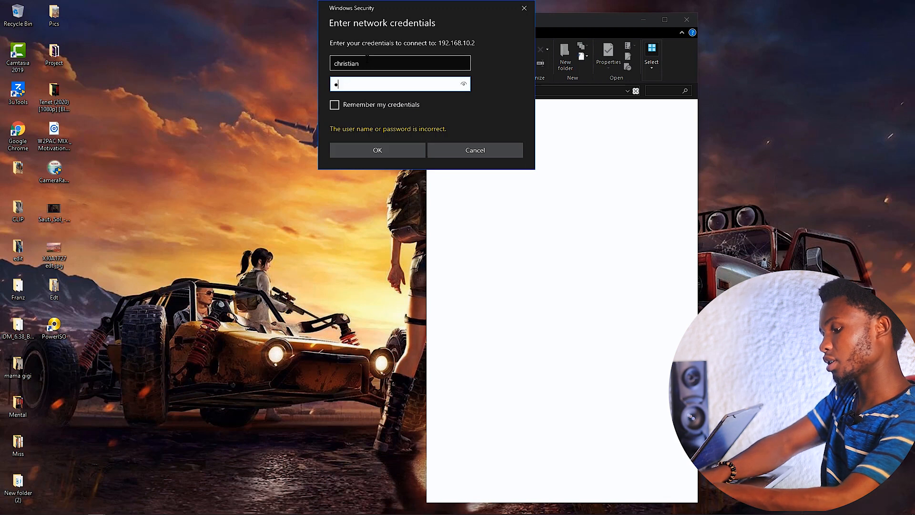
{"action": "type", "text": "•"}
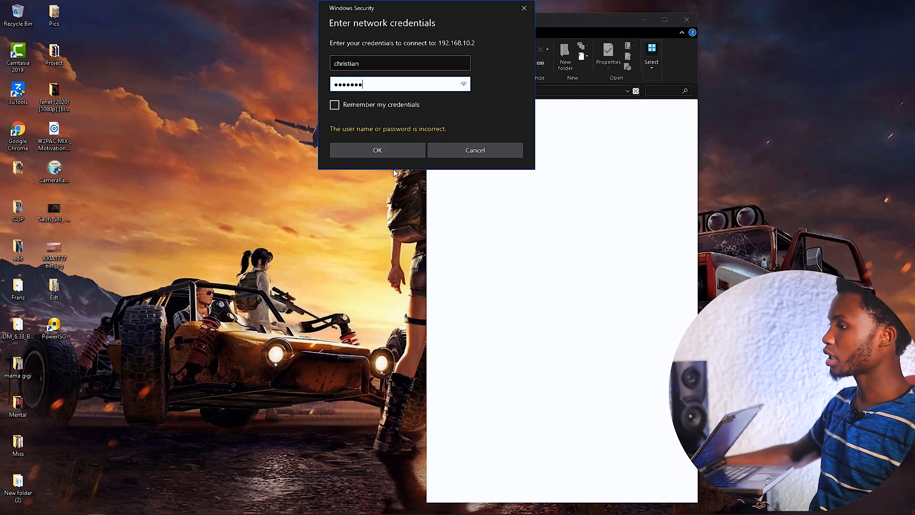
{"action": "left_click", "coordinate": [396, 152]}
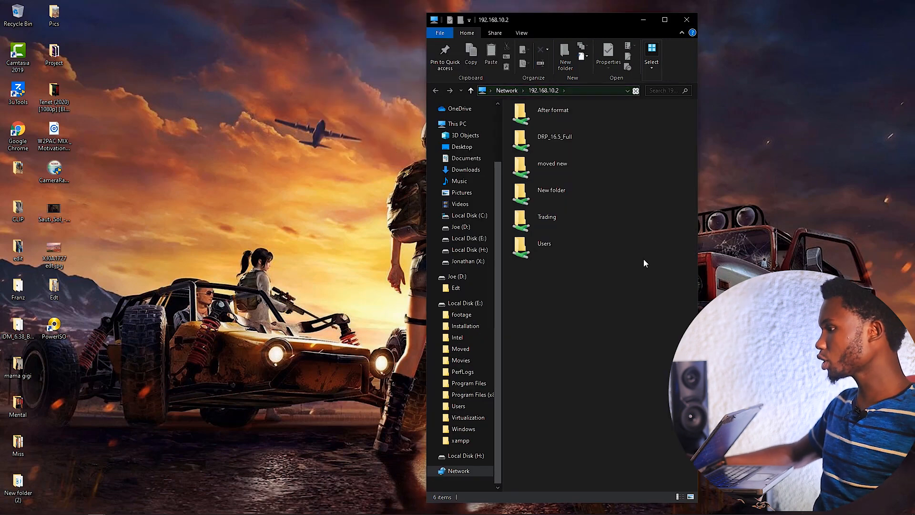
Step: Maximize the 192.168.10.2 window and open the shared "moved new" folder to view its files
{"action": "left_click", "coordinate": [670, 23]}
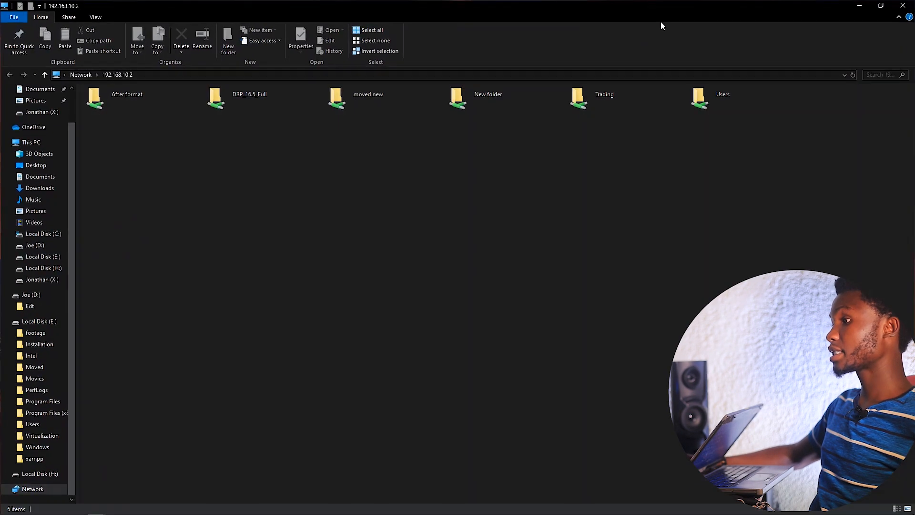
{"action": "left_click_drag", "start_coordinate": [144, 151], "coordinate": [468, 213]}
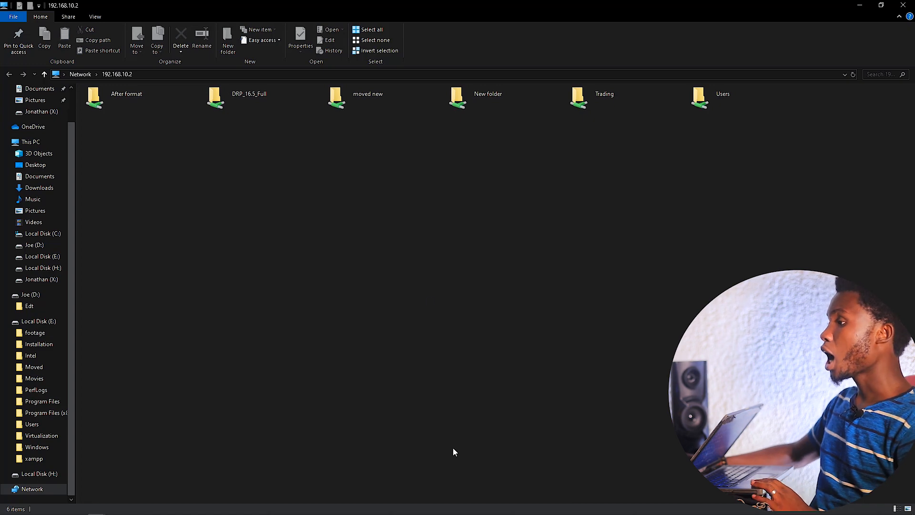
{"action": "double_click", "coordinate": [366, 102]}
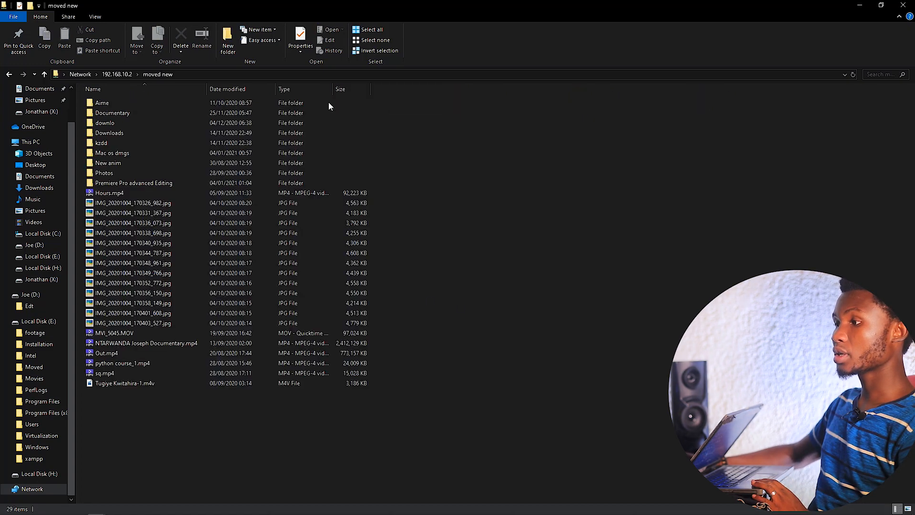
{"action": "left_click_drag", "start_coordinate": [342, 408], "coordinate": [83, 94]}
{"action": "left_click", "coordinate": [513, 260]}
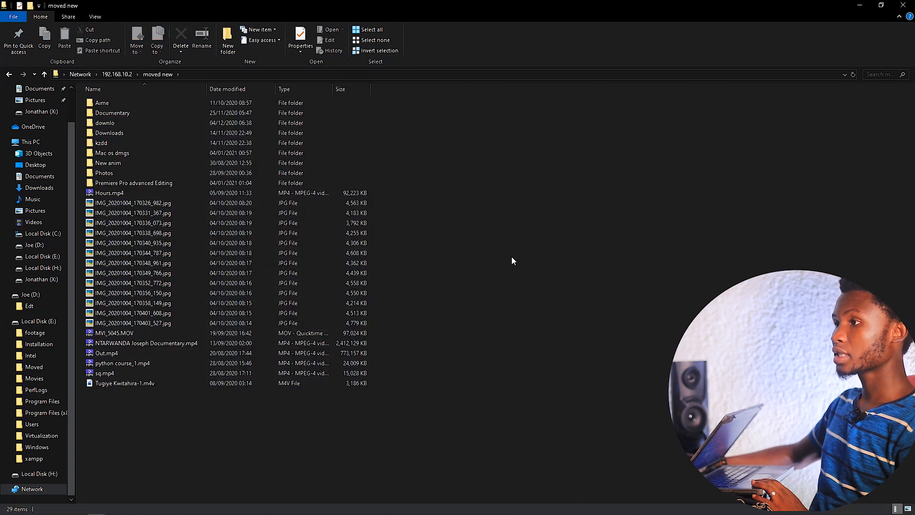
Step: Close the 192.168.10.2 window, reopen the network path \\192.168.10.2 through Run, and open its "moved new" folder
{"action": "left_click", "coordinate": [9, 74]}
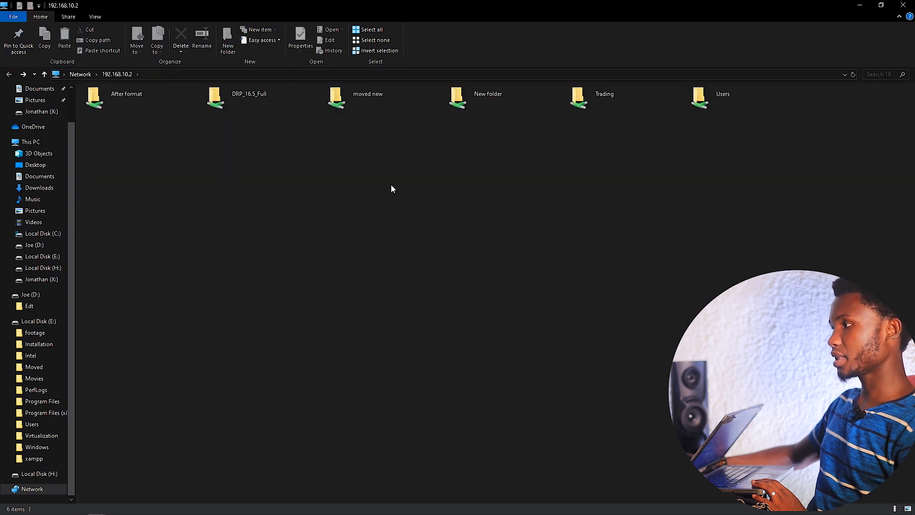
{"action": "left_click", "coordinate": [910, 5]}
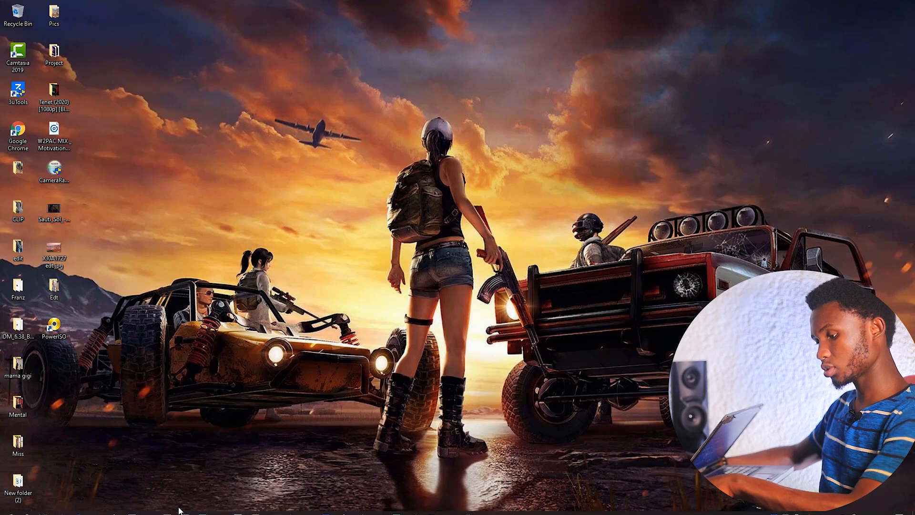
{"action": "key", "text": "super+r"}
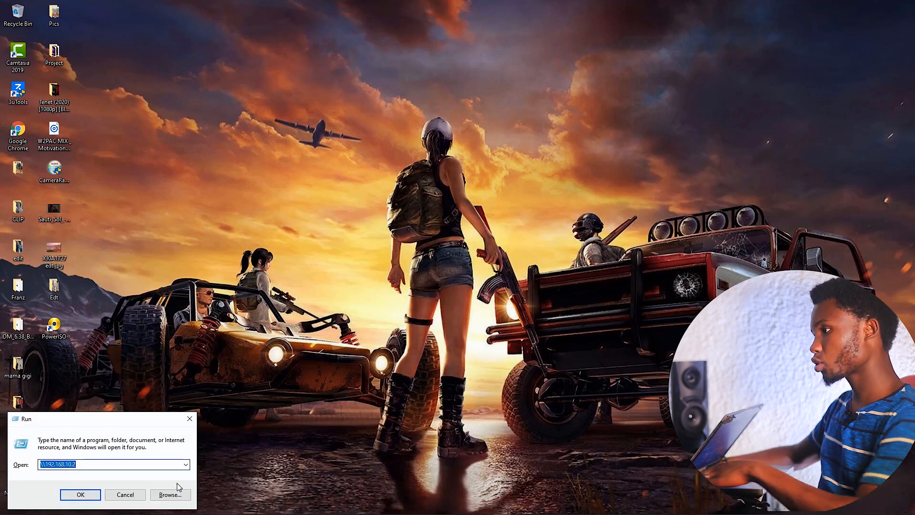
{"action": "key", "text": "Return"}
{"action": "double_click", "coordinate": [374, 98]}
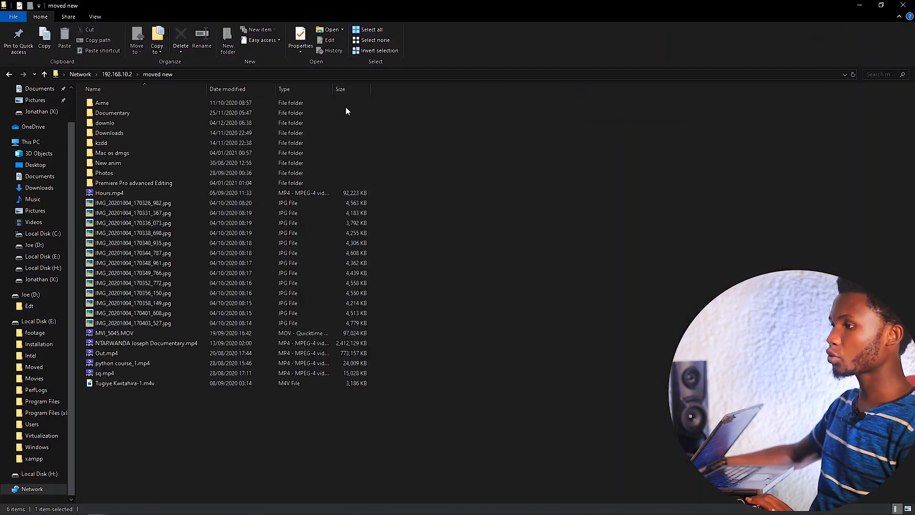
Step: Preview the shared photo IMG_20201004_170326_982.jpg and copy it from the network folder to the local desktop
{"action": "left_click", "coordinate": [143, 204]}
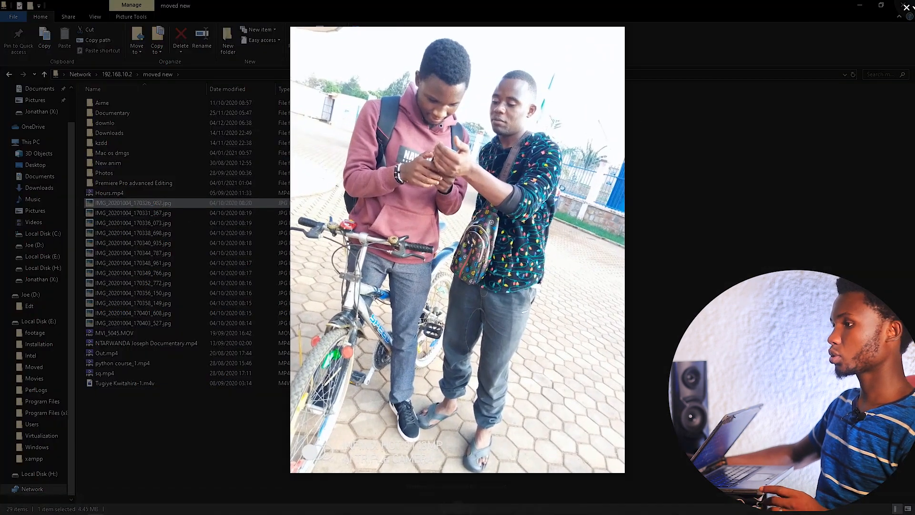
{"action": "left_click", "coordinate": [202, 250]}
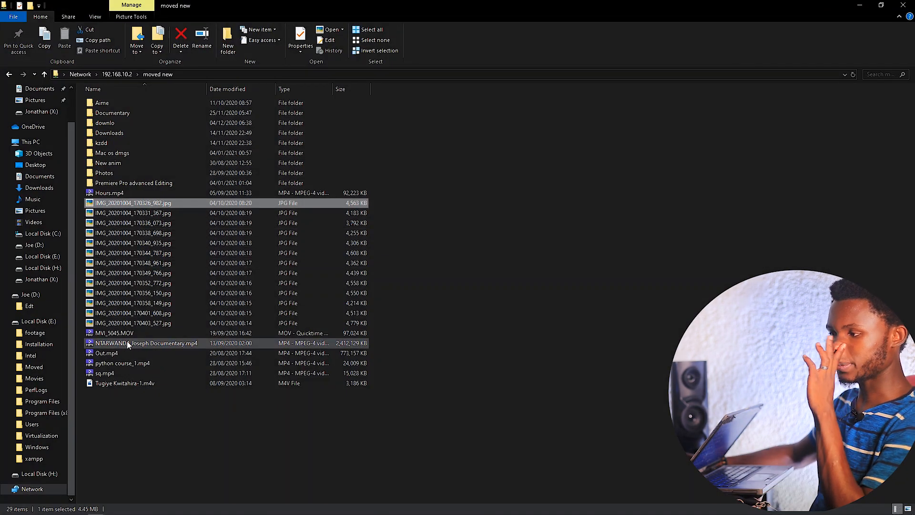
{"action": "right_click", "coordinate": [136, 204]}
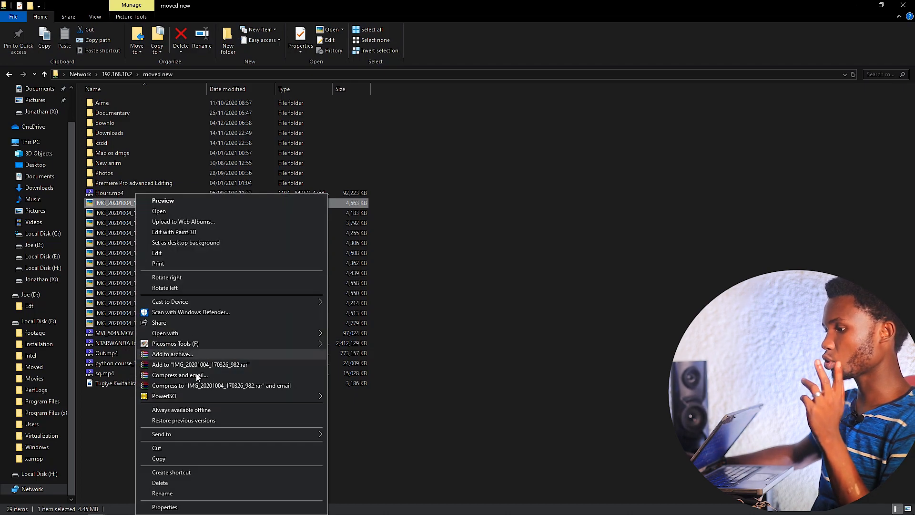
{"action": "left_click", "coordinate": [184, 457]}
{"action": "left_click", "coordinate": [860, 5]}
{"action": "right_click", "coordinate": [443, 117]}
{"action": "left_click", "coordinate": [478, 153]}
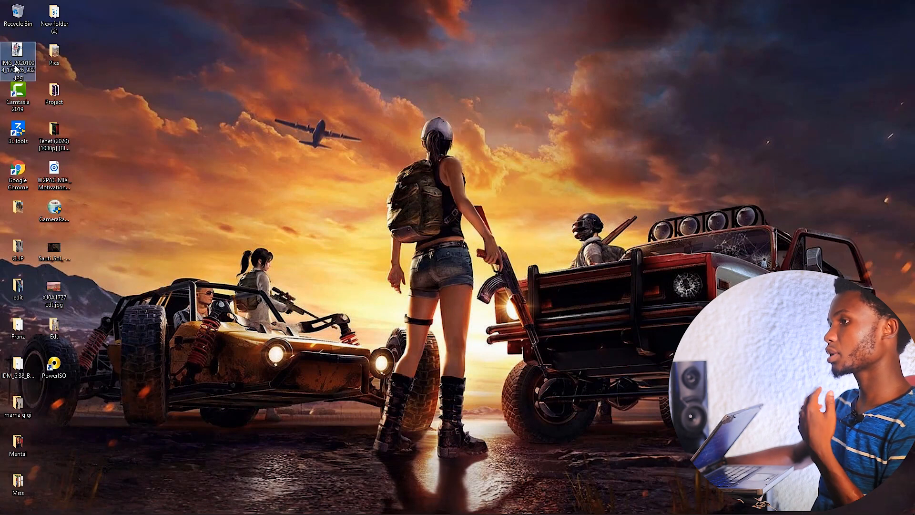
Step: View the desktop copy of IMG_20201004_170326_982.jpg and permanently delete it
{"action": "double_click", "coordinate": [16, 69]}
{"action": "key", "text": "Escape"}
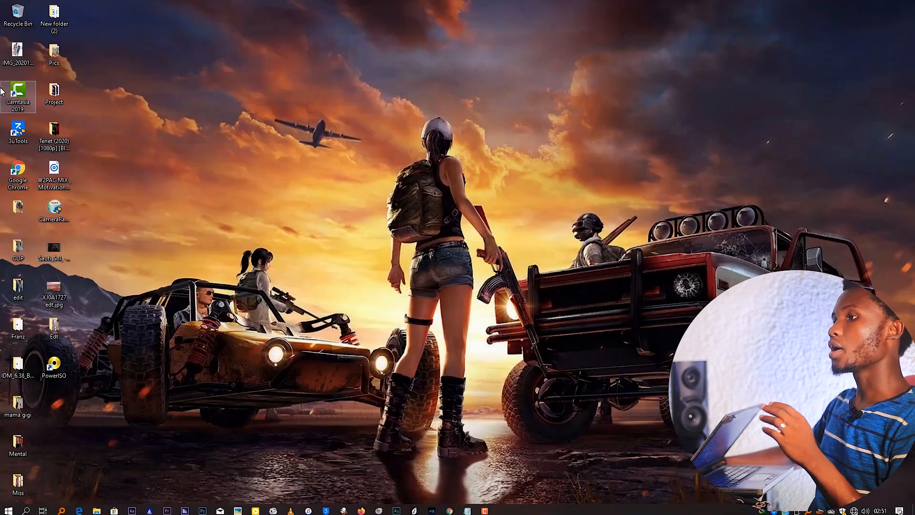
{"action": "left_click", "coordinate": [15, 58]}
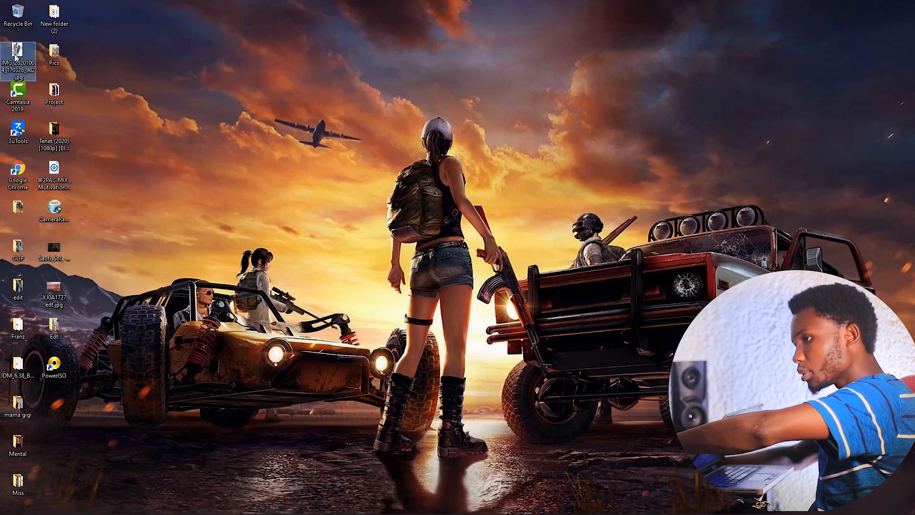
{"action": "key", "text": "shift+Delete"}
{"action": "left_click", "coordinate": [507, 292]}
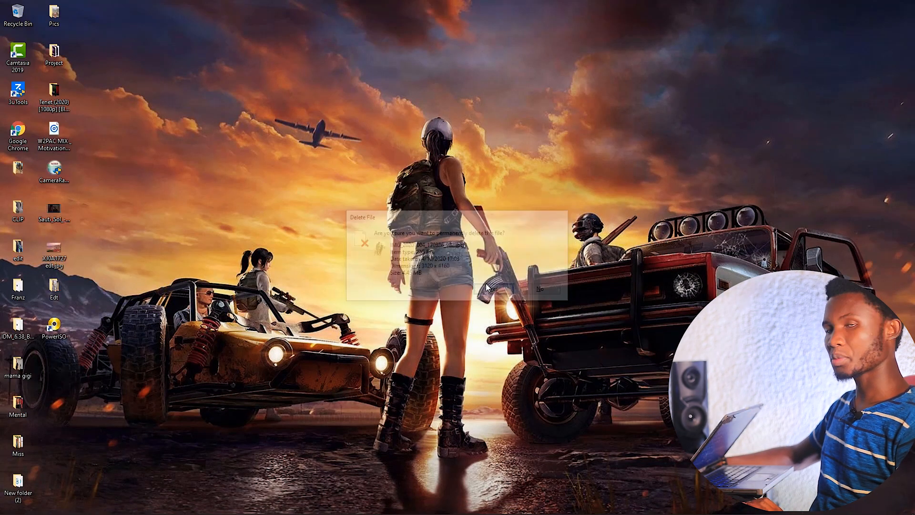